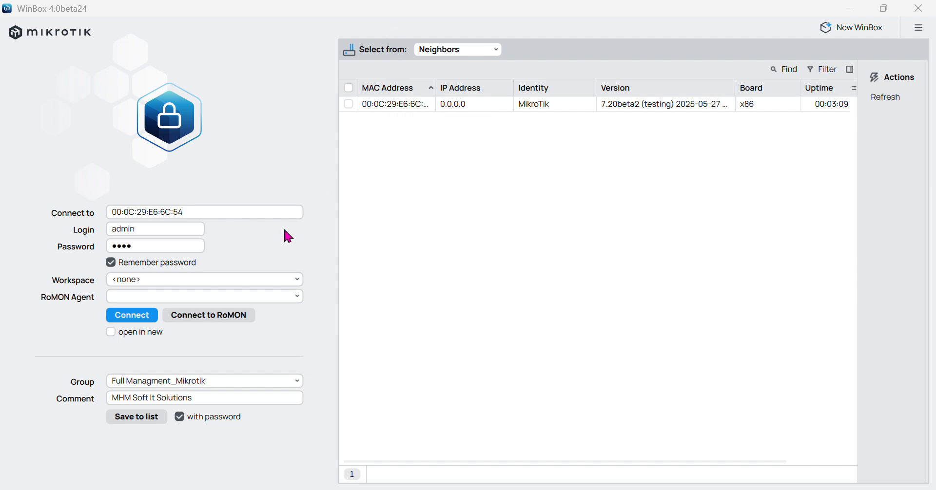
Connect to the MikroTik router with the saved admin login and check ether1 in the interface list.
{"action": "left_click", "coordinate": [142, 317]}
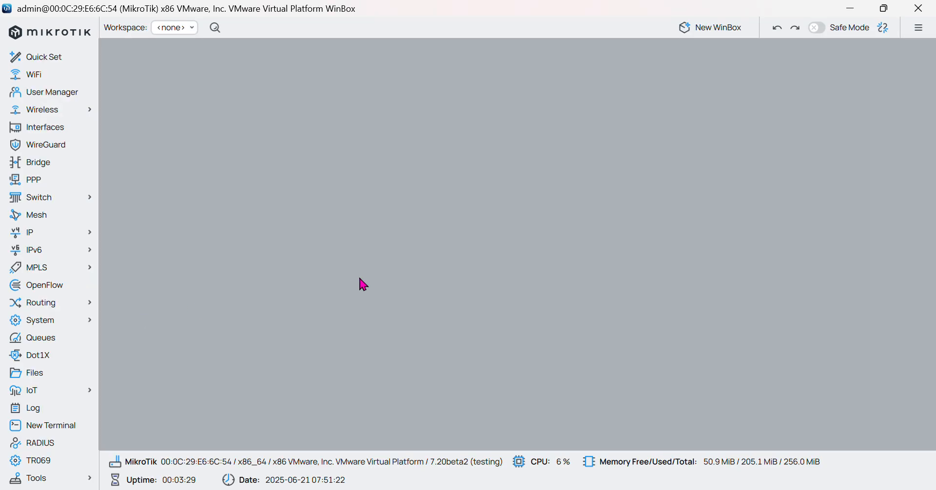
{"action": "left_click", "coordinate": [76, 129]}
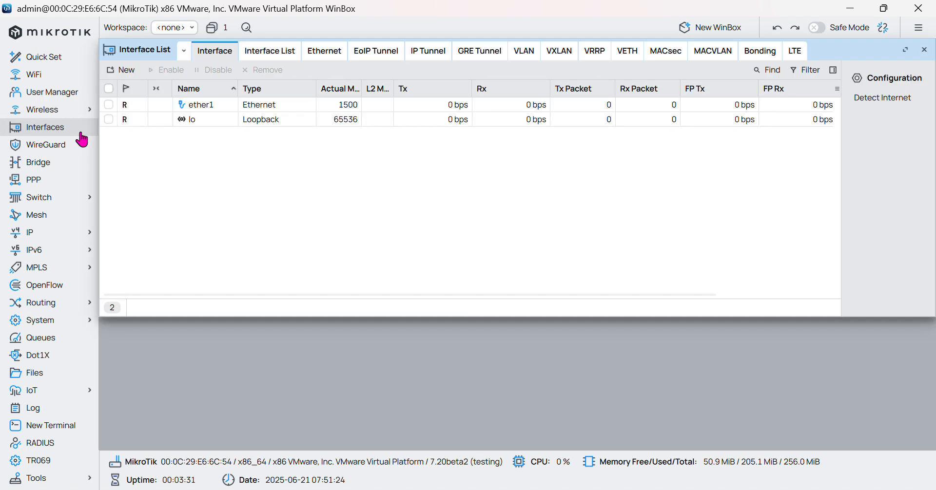
{"action": "left_click", "coordinate": [232, 104]}
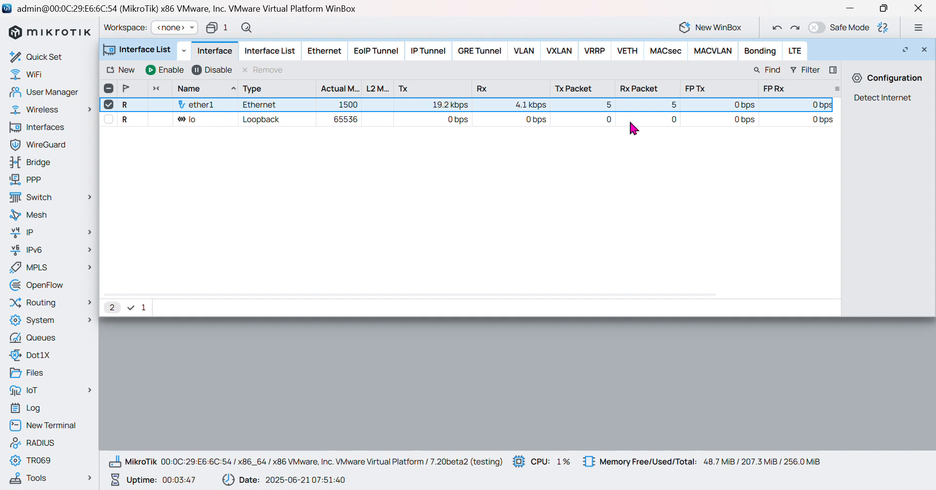
{"action": "left_click", "coordinate": [925, 50]}
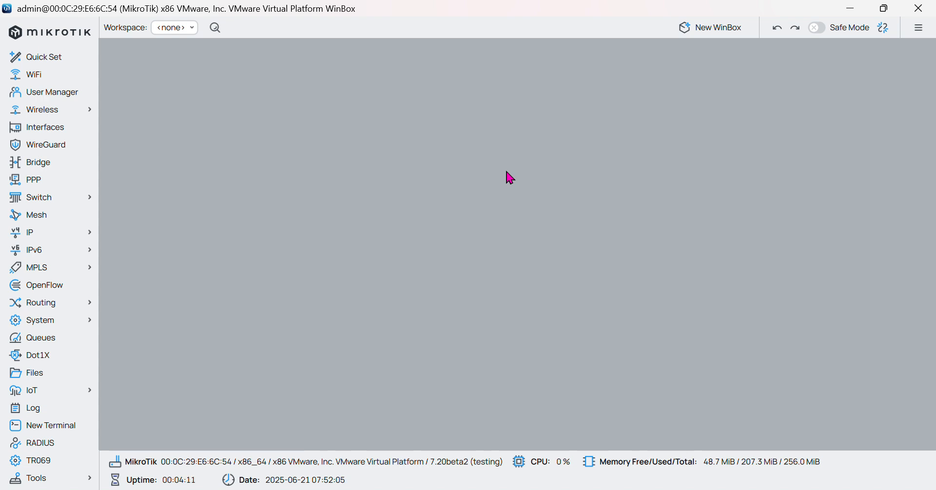
Open the router's IPv4 address list and maximize its window.
{"action": "left_click", "coordinate": [64, 238]}
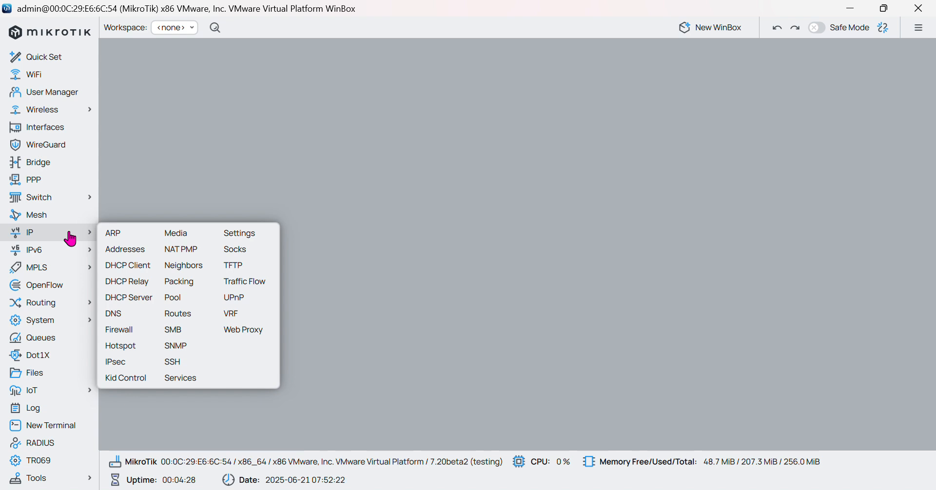
{"action": "left_click", "coordinate": [119, 248]}
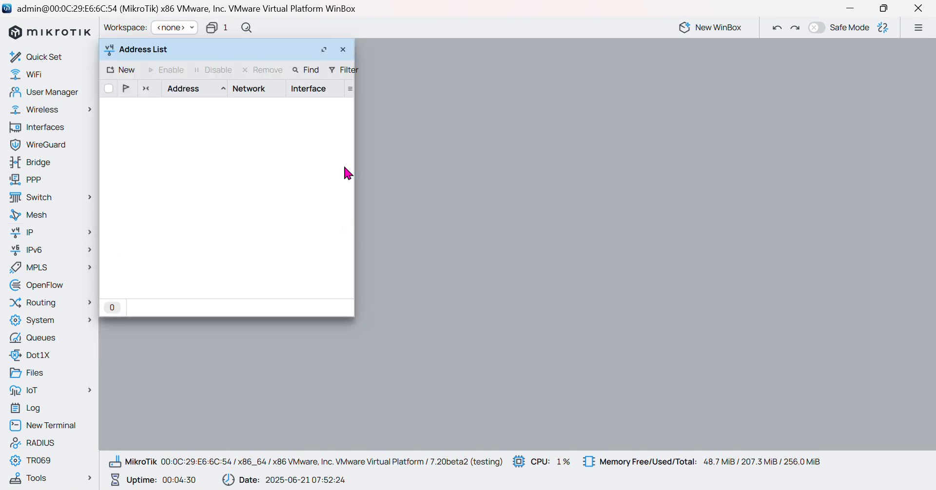
{"action": "left_click", "coordinate": [324, 50]}
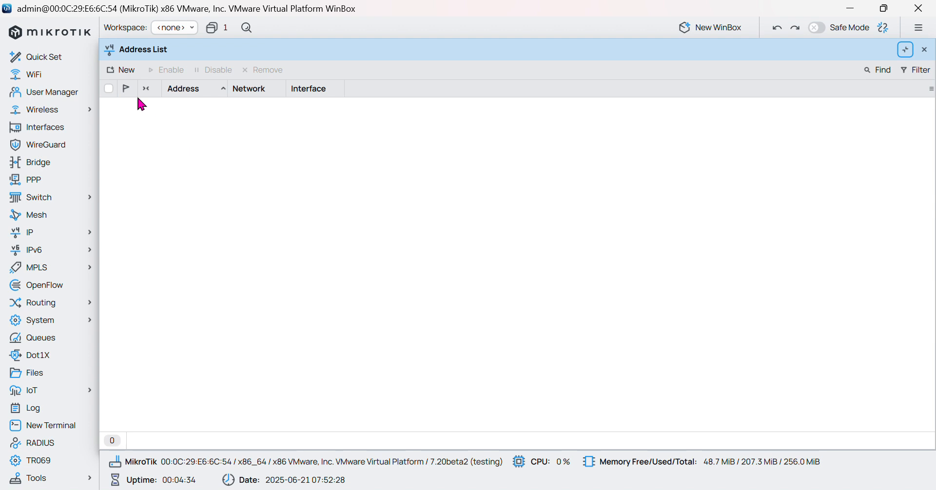
Add the IP address 192.168.0.20/24 on interface ether1 and widen the list's Address column to show it fully.
{"action": "left_click", "coordinate": [118, 69]}
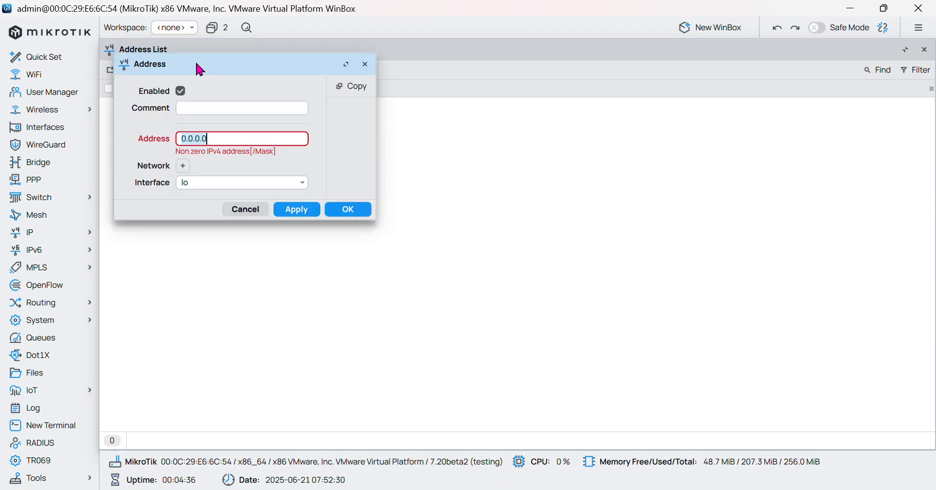
{"action": "left_click_drag", "start_coordinate": [195, 60], "coordinate": [280, 93]}
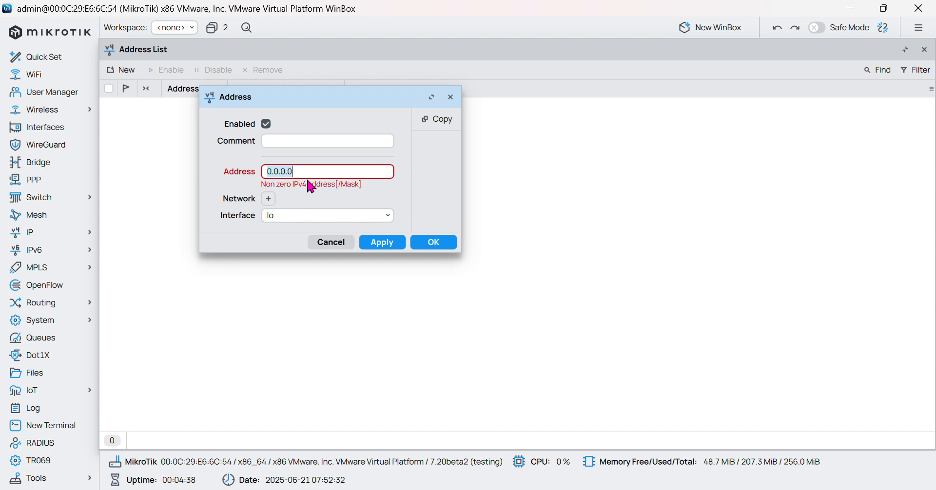
{"action": "type", "text": "192.16"}
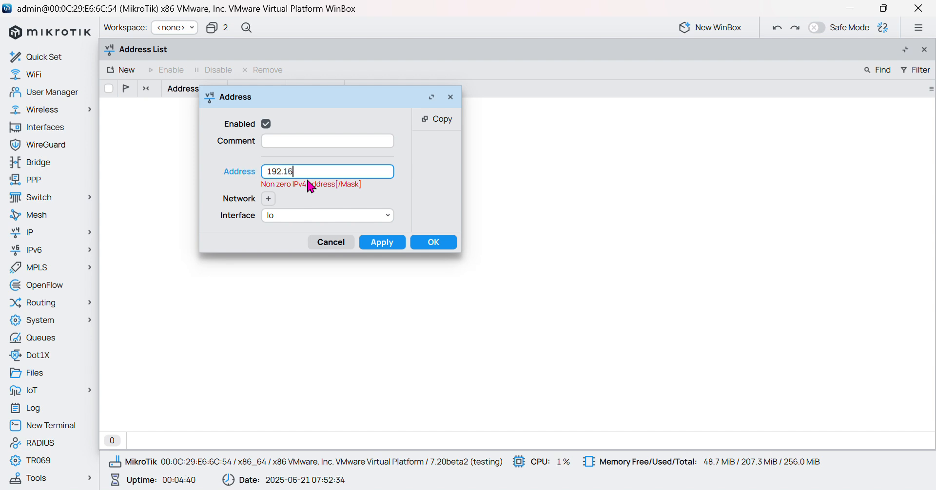
{"action": "type", "text": "8."}
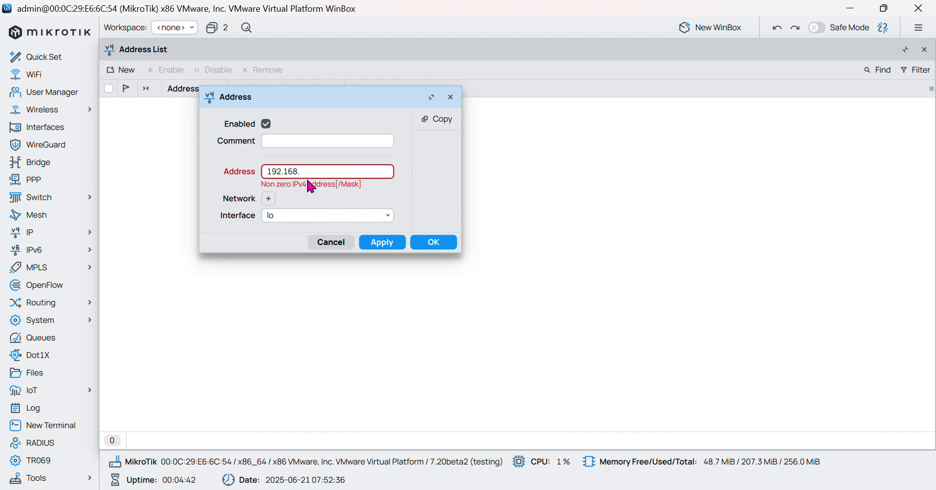
{"action": "type", "text": "0.2"}
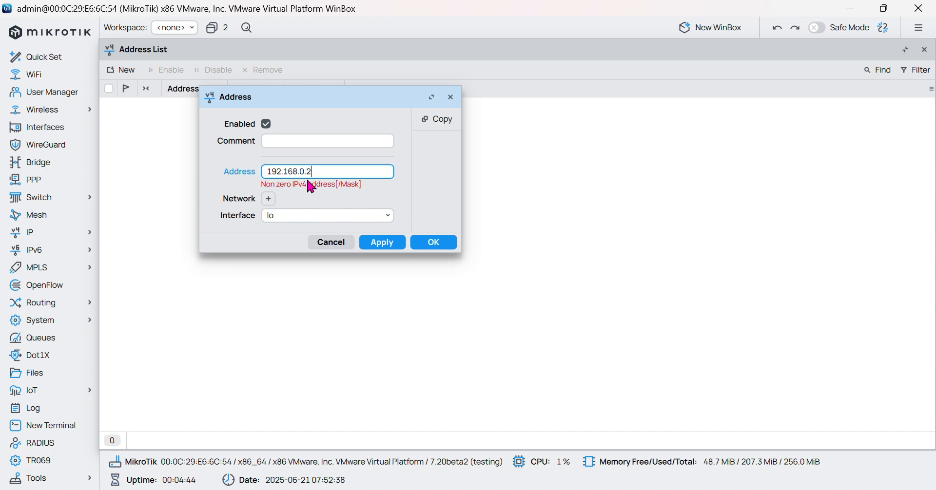
{"action": "type", "text": "0/24"}
{"action": "left_click", "coordinate": [302, 206]}
{"action": "left_click", "coordinate": [300, 221]}
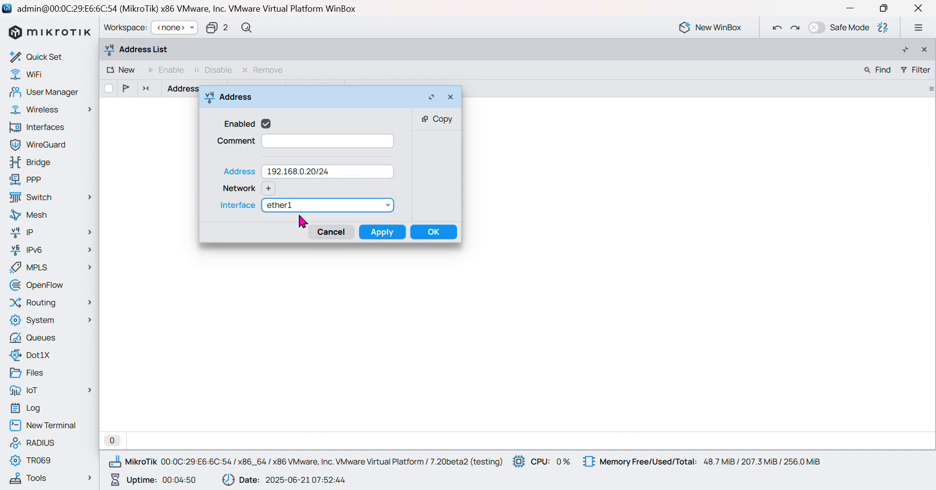
{"action": "left_click_drag", "start_coordinate": [330, 174], "coordinate": [234, 174]}
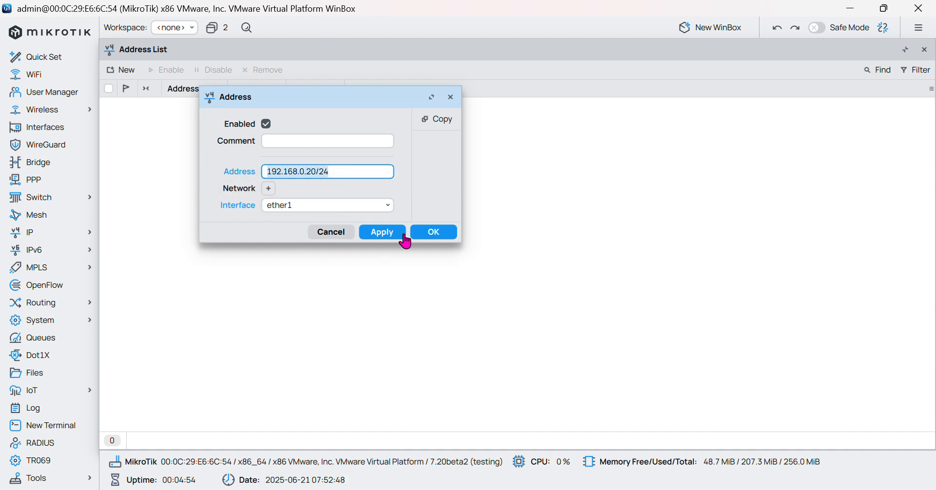
{"action": "left_click", "coordinate": [405, 241]}
{"action": "left_click", "coordinate": [435, 233]}
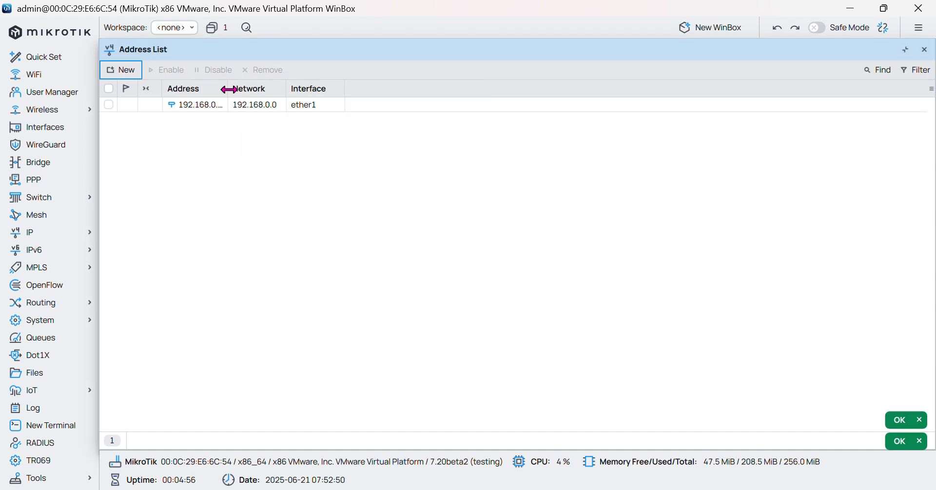
{"action": "left_click_drag", "start_coordinate": [229, 89], "coordinate": [259, 89]}
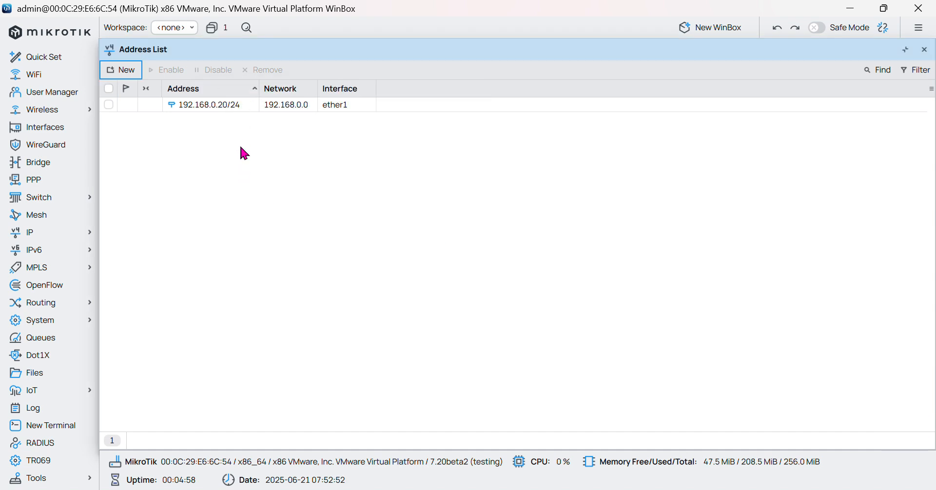
Add a second IP address, 192.168.10.20/24, on interface ether1.
{"action": "left_click", "coordinate": [123, 72]}
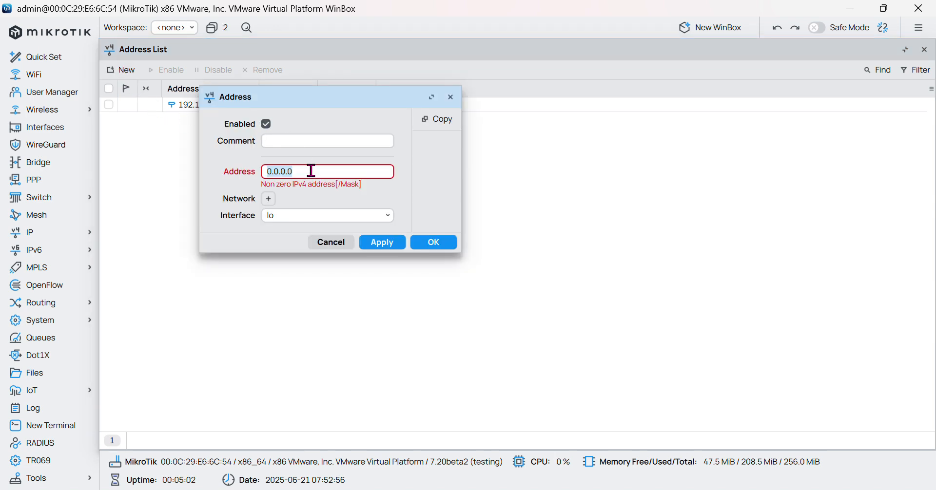
{"action": "type", "text": "192.16"}
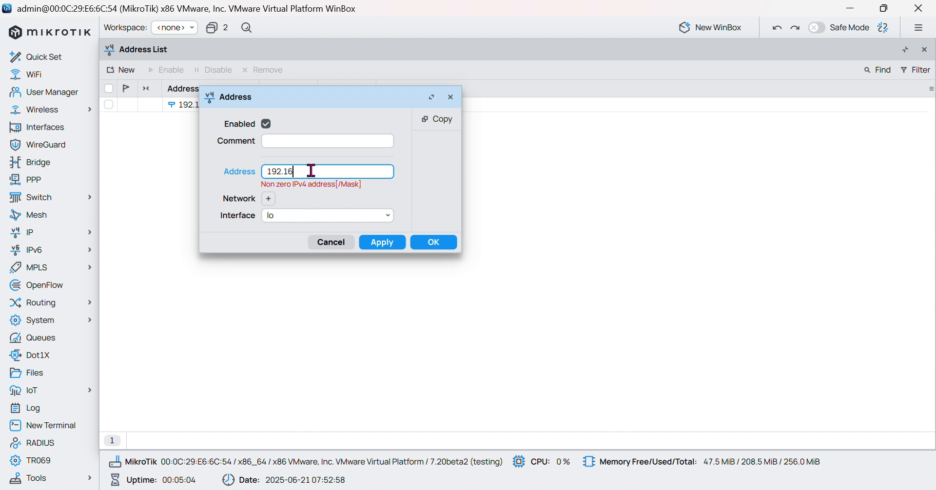
{"action": "type", "text": "8.10"}
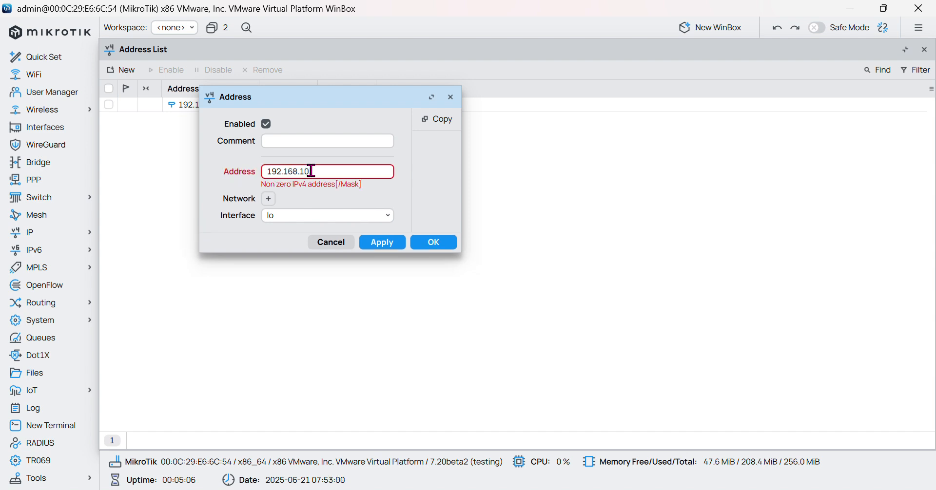
{"action": "type", "text": ".20"}
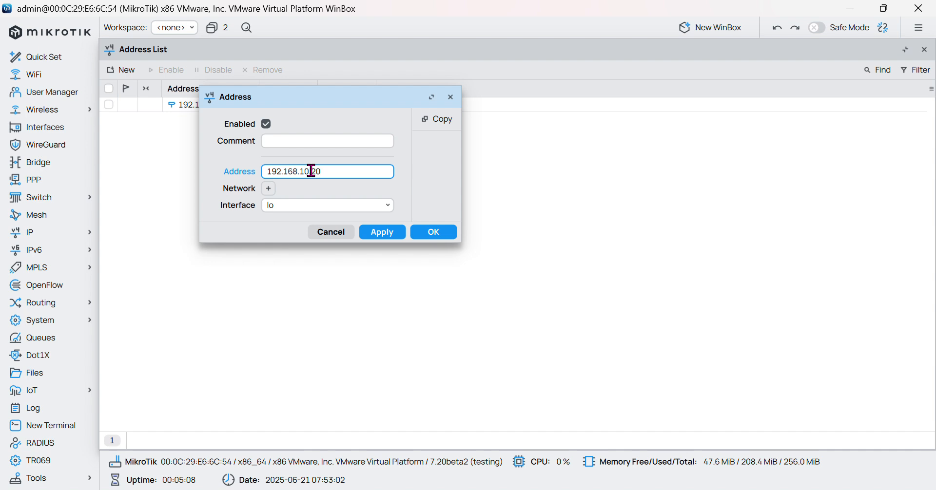
{"action": "type", "text": "/24"}
{"action": "left_click", "coordinate": [311, 207]}
{"action": "left_click", "coordinate": [300, 227]}
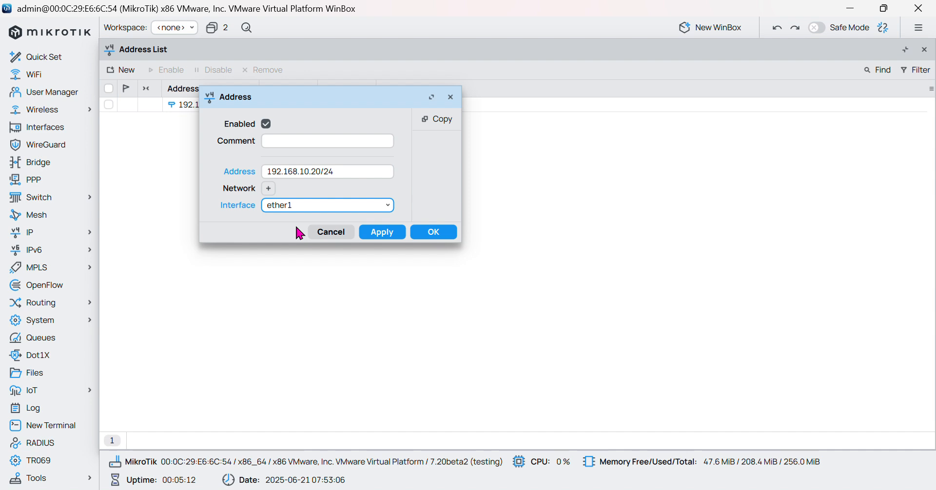
{"action": "left_click", "coordinate": [301, 207]}
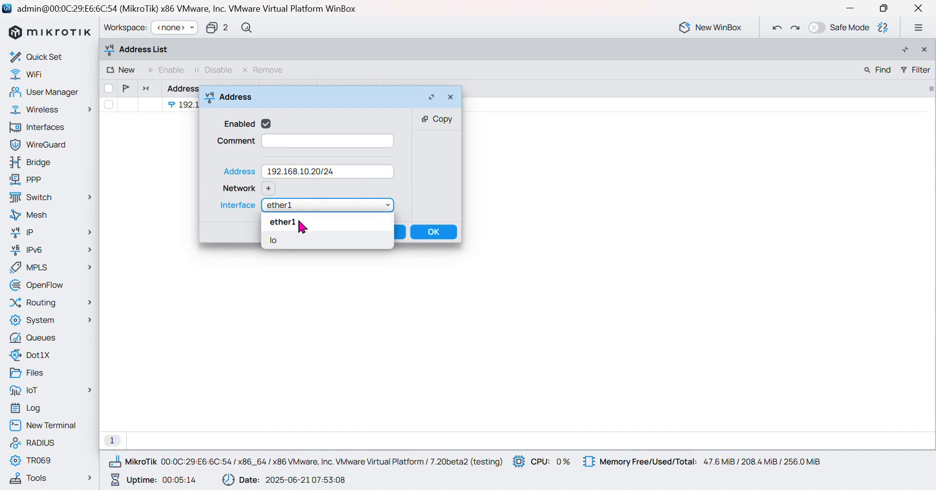
{"action": "left_click", "coordinate": [300, 223]}
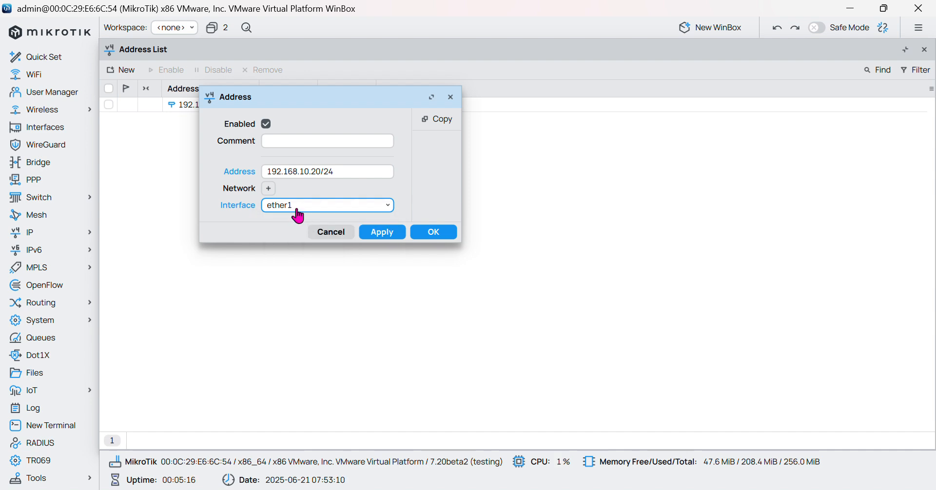
{"action": "left_click", "coordinate": [384, 233]}
{"action": "left_click", "coordinate": [434, 233]}
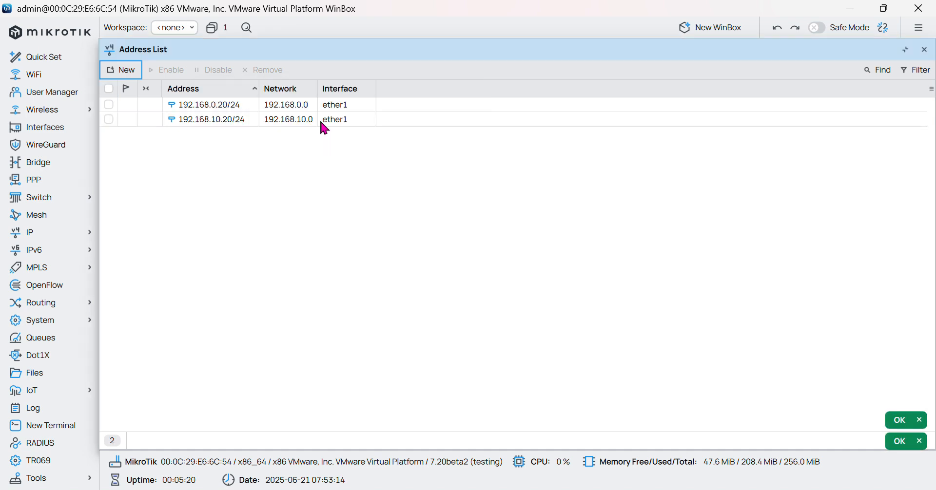
Compare the addresses, networks and interfaces of the two entries in the address list.
{"action": "left_click", "coordinate": [343, 121]}
{"action": "left_click", "coordinate": [347, 108]}
{"action": "left_click", "coordinate": [348, 120]}
{"action": "left_click", "coordinate": [347, 109]}
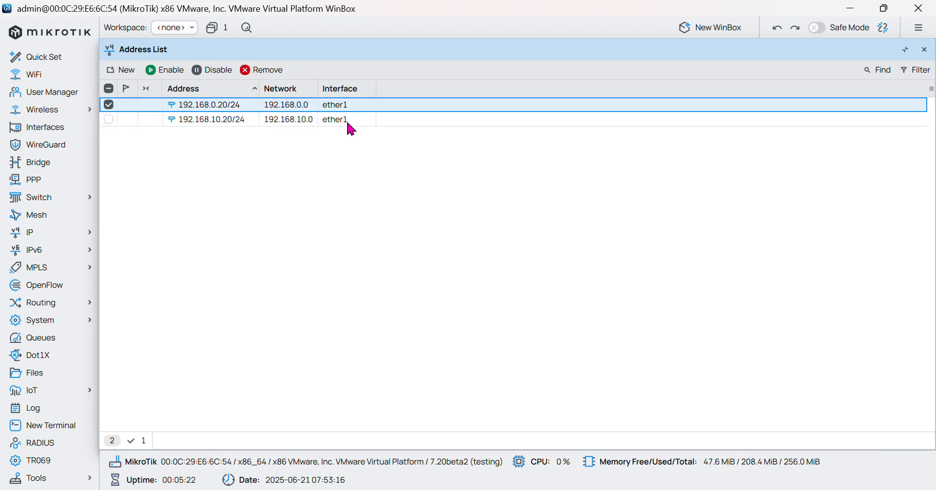
{"action": "left_click", "coordinate": [348, 120]}
{"action": "left_click", "coordinate": [219, 109]}
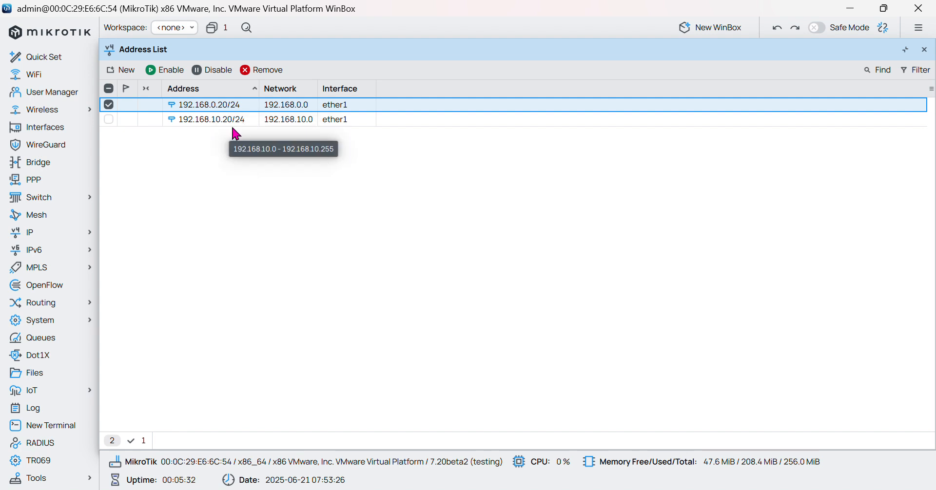
{"action": "left_click", "coordinate": [244, 174]}
{"action": "left_click", "coordinate": [239, 119]}
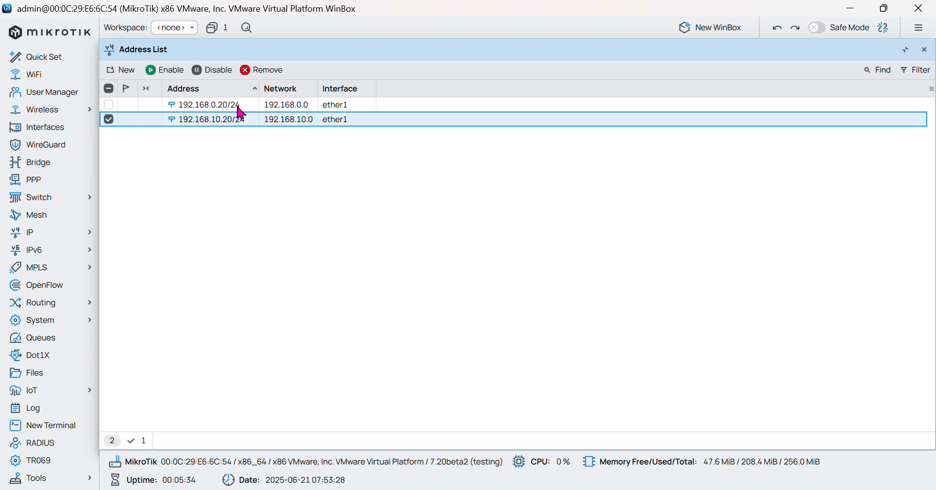
{"action": "left_click", "coordinate": [236, 106]}
{"action": "left_click", "coordinate": [241, 119]}
{"action": "left_click", "coordinate": [239, 111]}
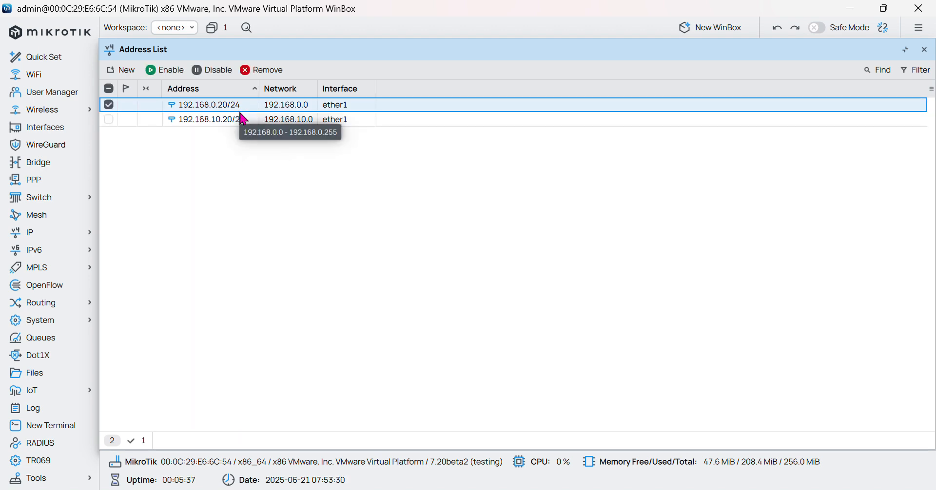
{"action": "left_click", "coordinate": [243, 118]}
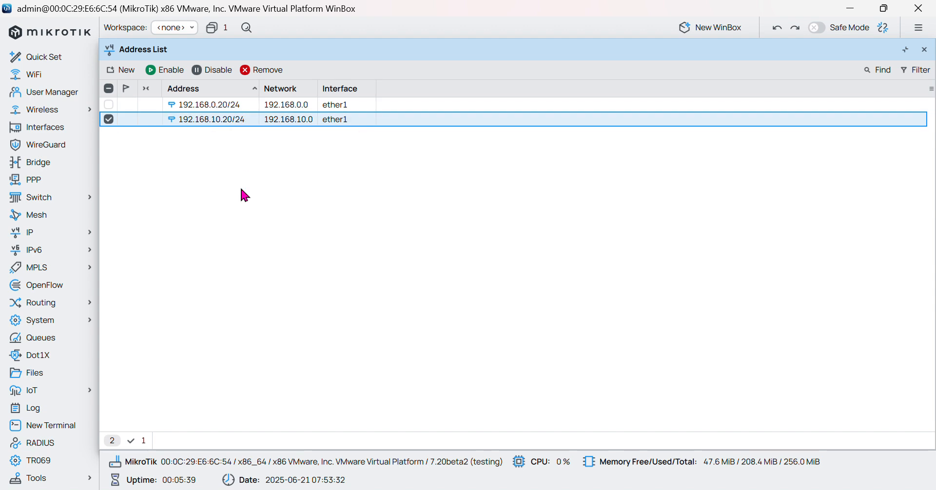
{"action": "left_click", "coordinate": [232, 218]}
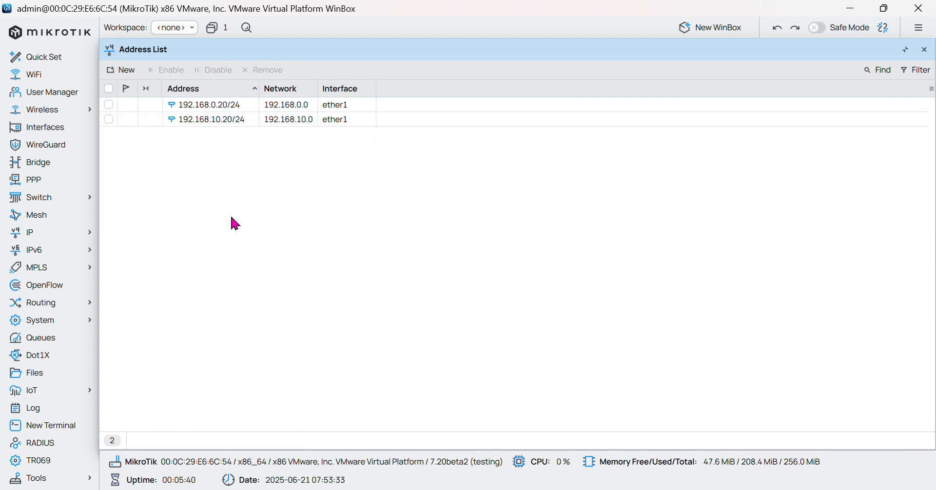
Open the IP route list maximized, widen the Dst. Address column and examine the flags of the routes.
{"action": "left_click", "coordinate": [70, 233]}
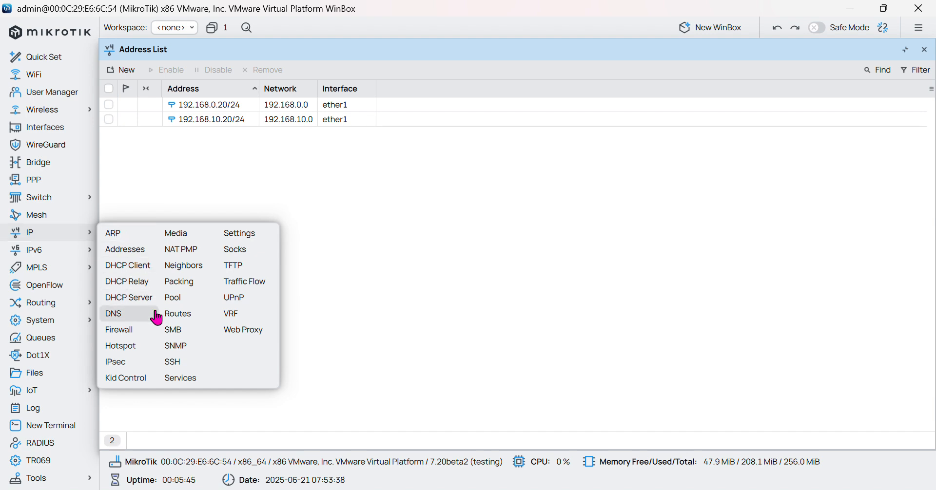
{"action": "left_click", "coordinate": [178, 315]}
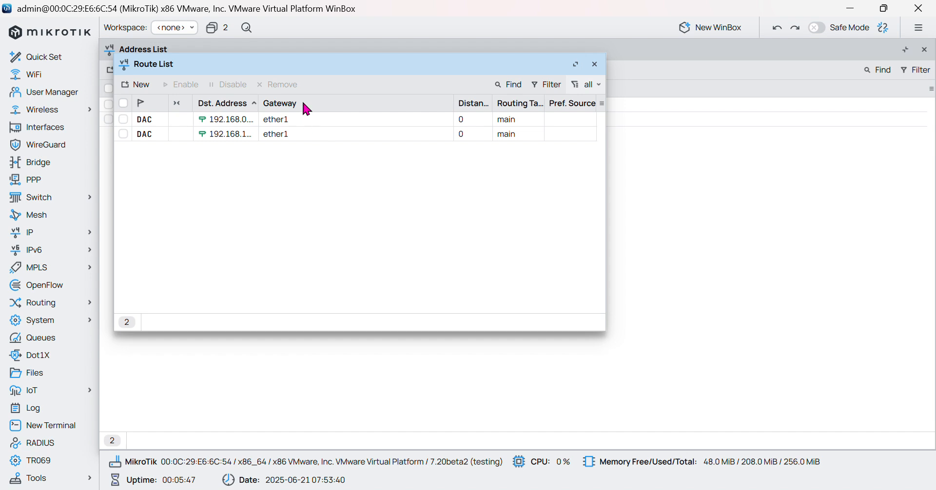
{"action": "double_click", "coordinate": [300, 65]}
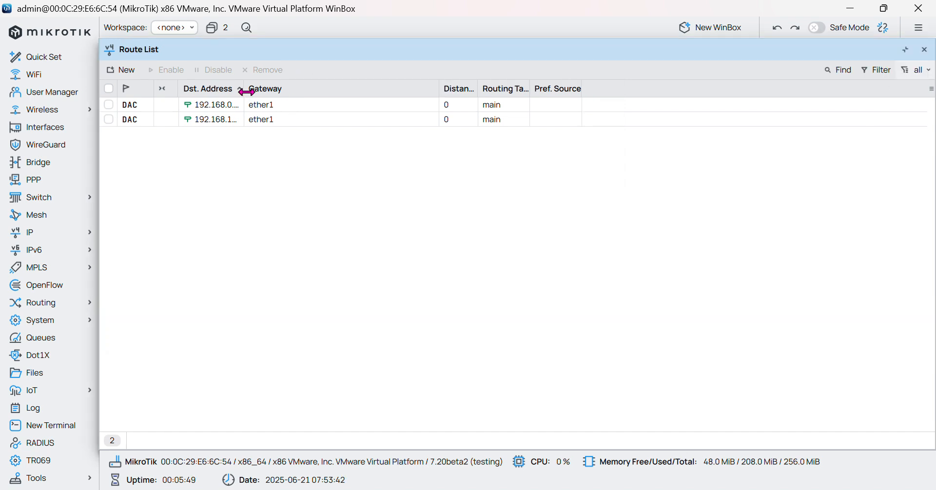
{"action": "left_click_drag", "start_coordinate": [244, 90], "coordinate": [291, 95]}
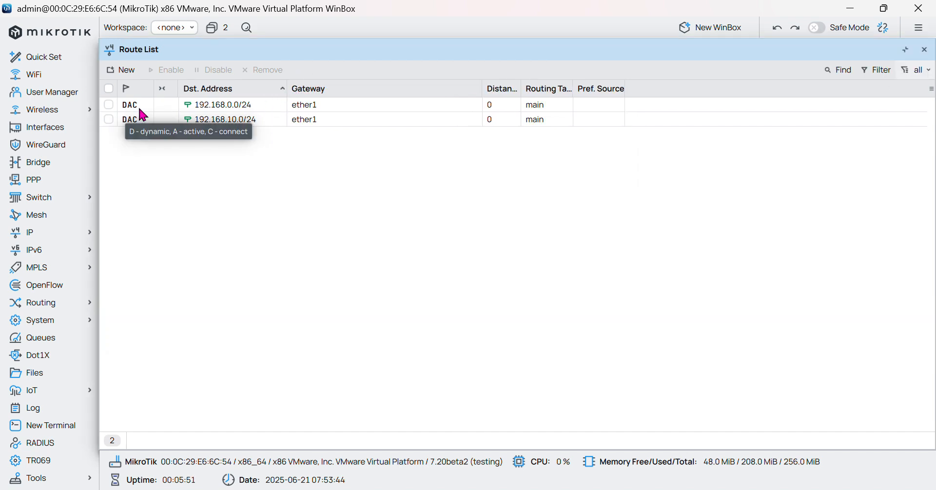
{"action": "mouse_move", "coordinate": [142, 124]}
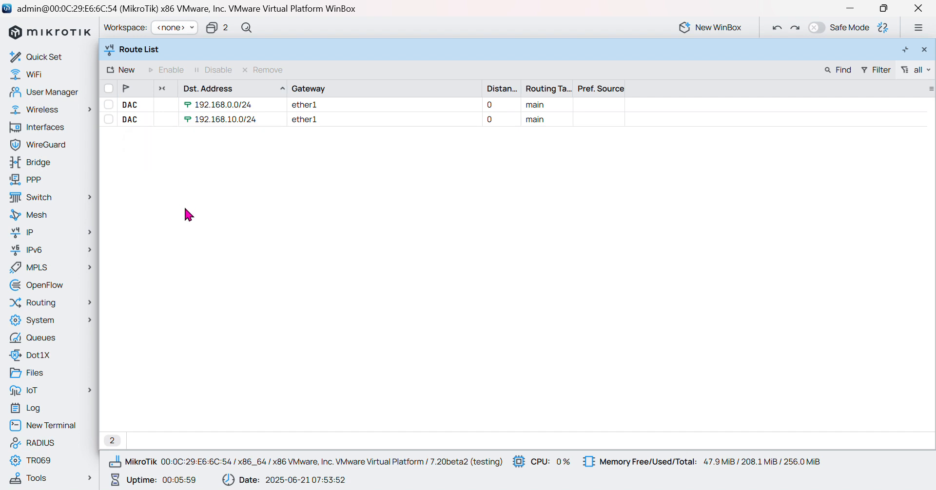
Add a default route for 0.0.0.0/0 through gateway 192.168.0.1 with distance 1.
{"action": "left_click", "coordinate": [122, 70]}
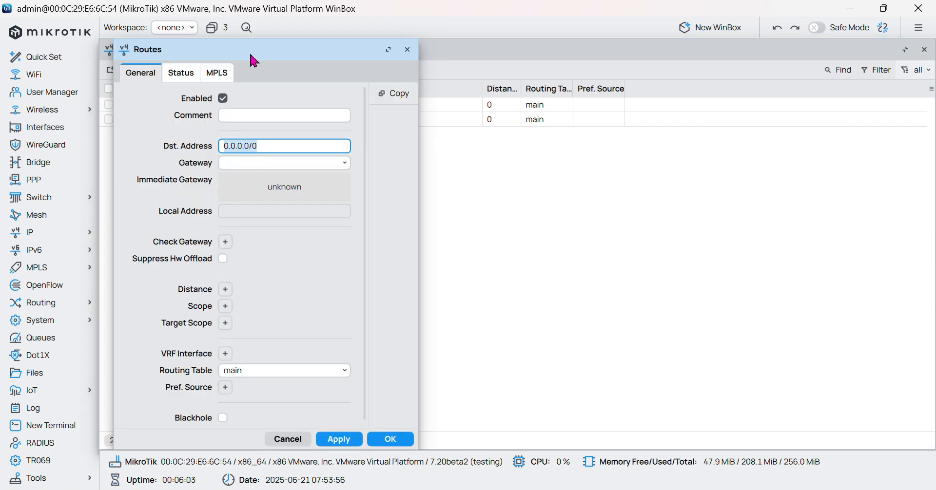
{"action": "left_click_drag", "start_coordinate": [249, 51], "coordinate": [455, 54]}
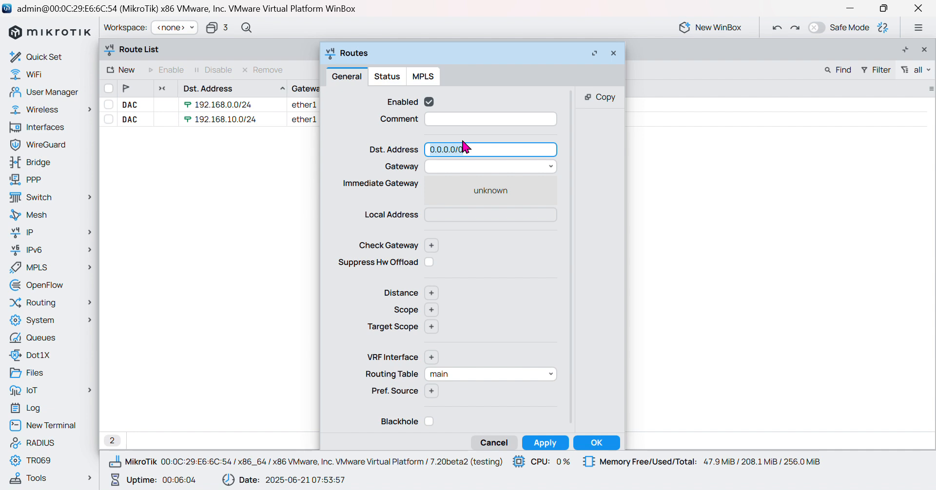
{"action": "left_click", "coordinate": [456, 167]}
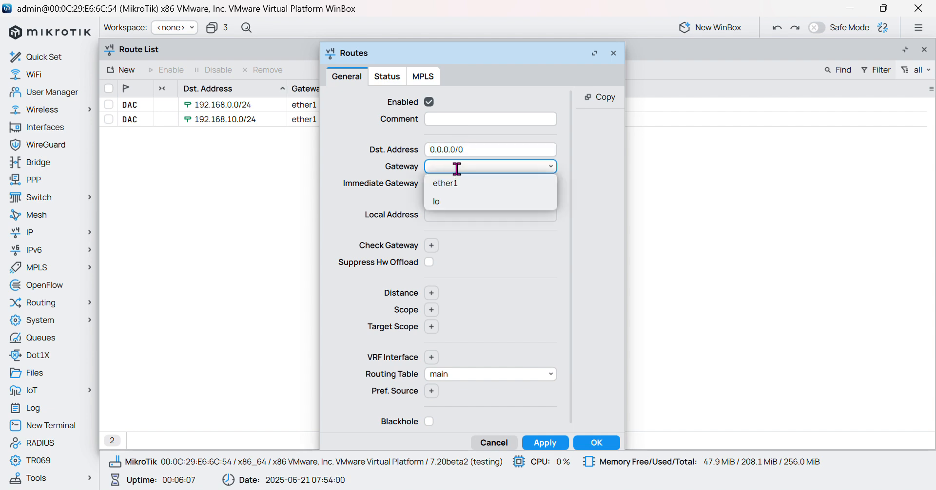
{"action": "type", "text": "192."}
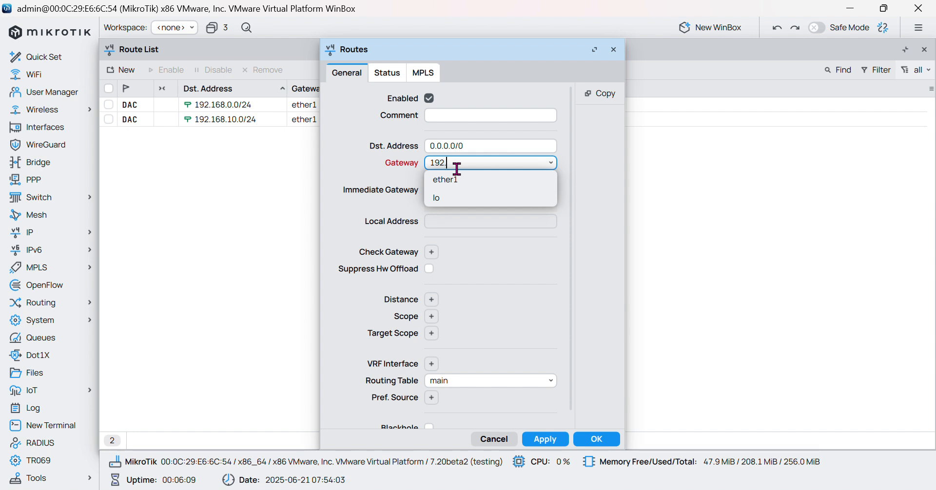
{"action": "type", "text": "168.0.1"}
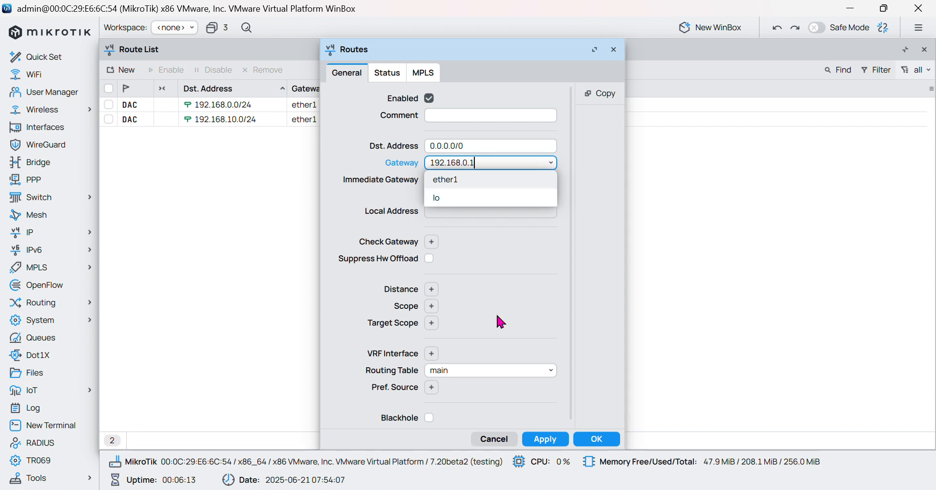
{"action": "scroll", "coordinate": [497, 316], "scroll_direction": "down", "scroll_amount": 1}
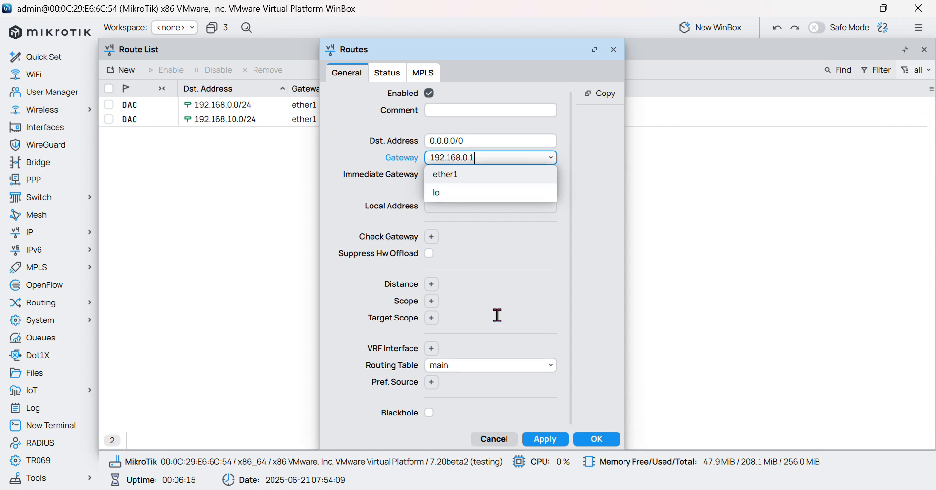
{"action": "left_click", "coordinate": [432, 285]}
{"action": "type", "text": "1"}
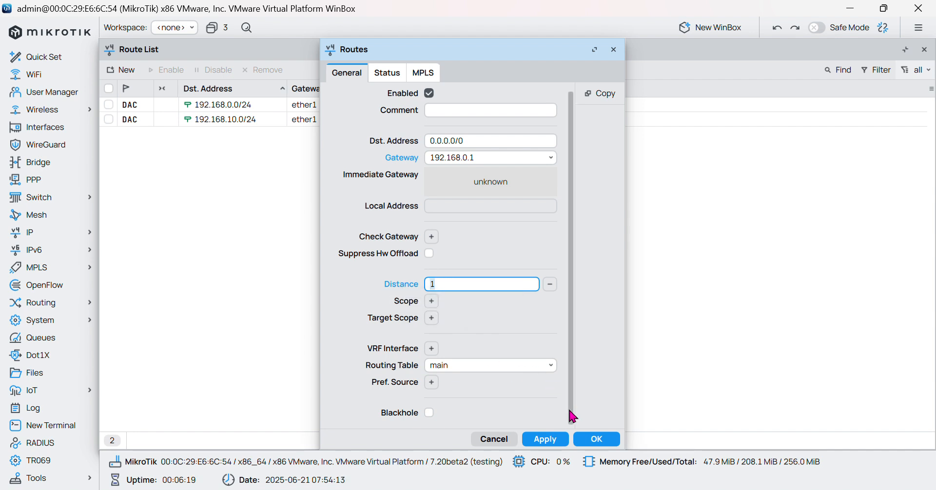
{"action": "left_click", "coordinate": [552, 442]}
{"action": "left_click", "coordinate": [612, 443]}
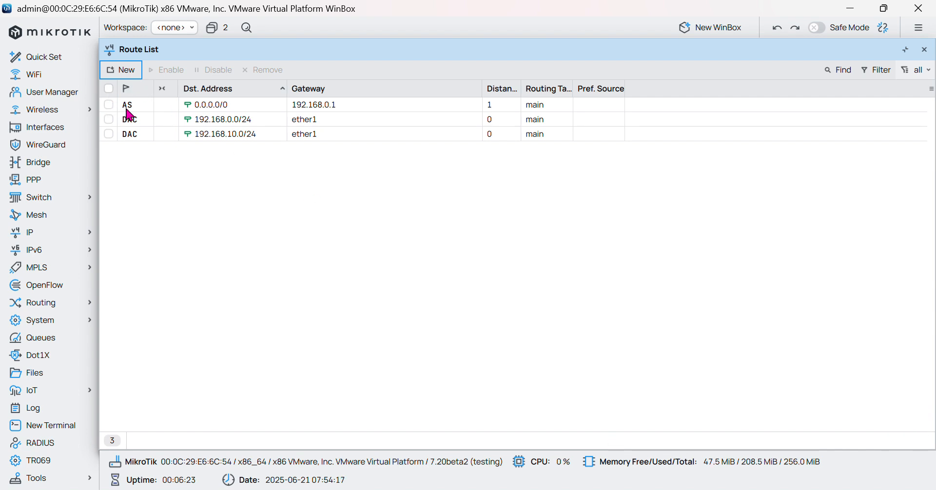
Examine the flags of the new default route and the 192.168.10.0/24 entry in the route list.
{"action": "mouse_move", "coordinate": [126, 109]}
{"action": "left_click", "coordinate": [266, 209]}
{"action": "left_click", "coordinate": [292, 135]}
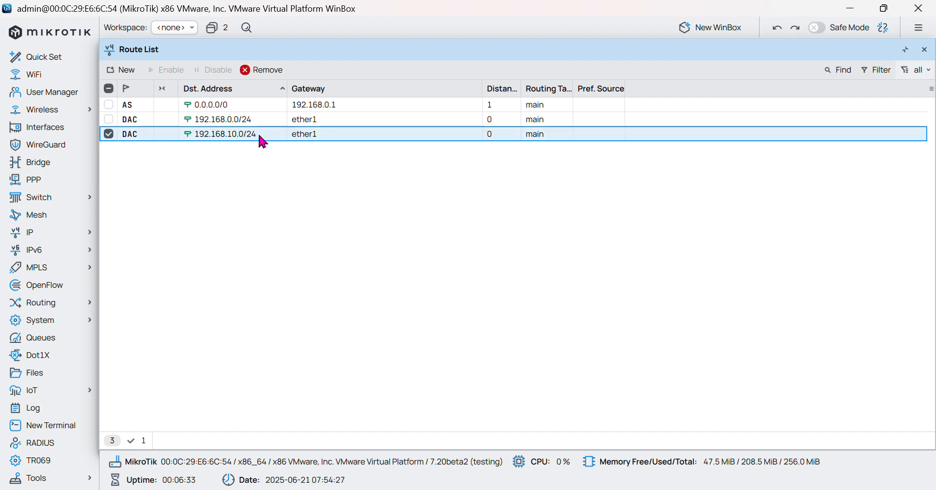
{"action": "left_click", "coordinate": [250, 180]}
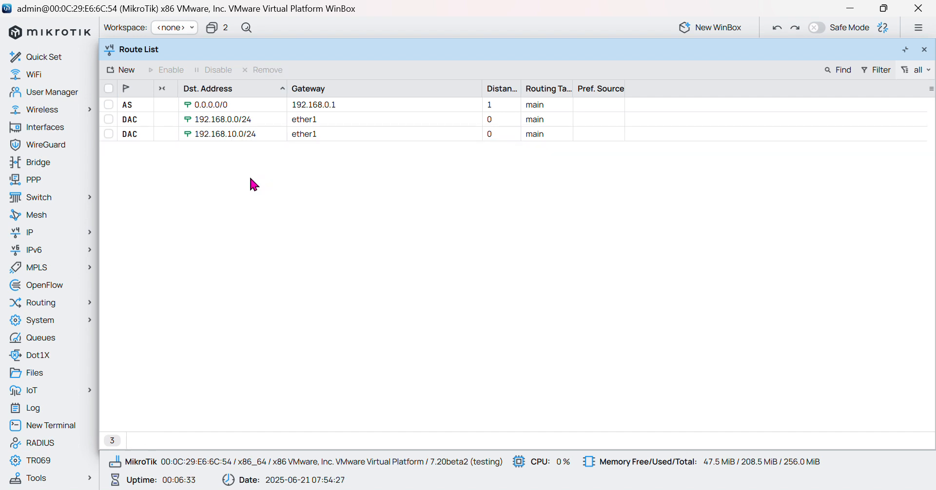
Add a second default route for 0.0.0.0/0 through gateway 192.168.10.1 with distance 2.
{"action": "left_click", "coordinate": [117, 74]}
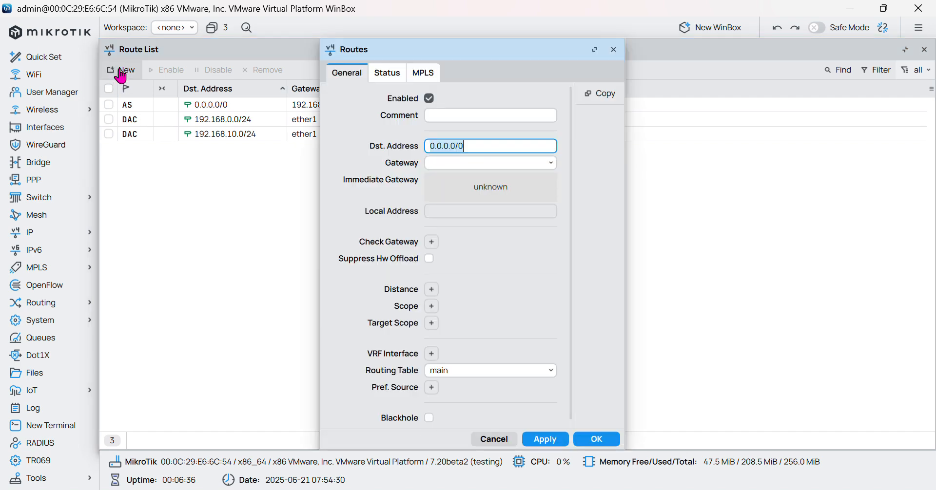
{"action": "left_click", "coordinate": [467, 164]}
{"action": "type", "text": "192"}
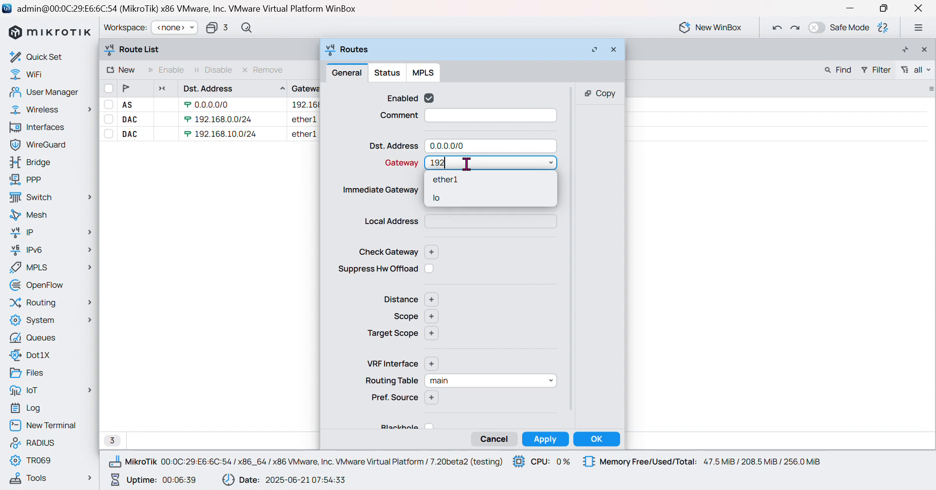
{"action": "type", "text": ".168.10."}
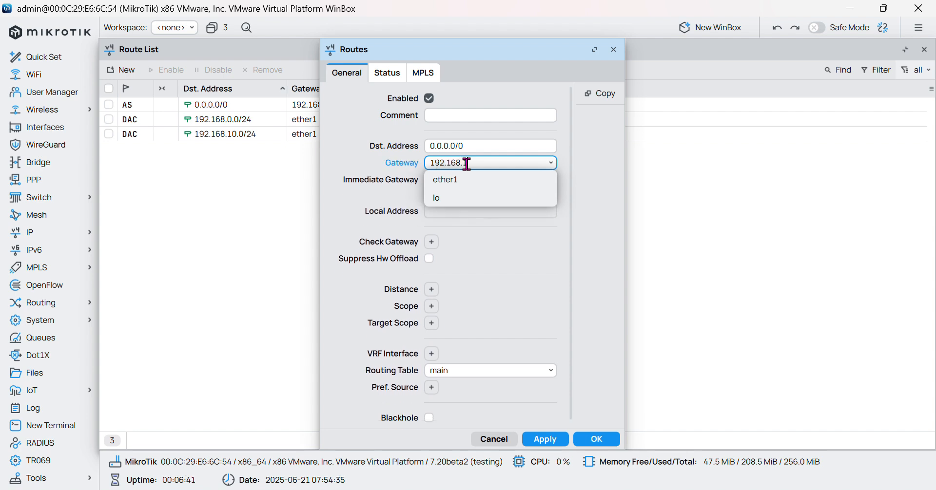
{"action": "type", "text": "1"}
{"action": "scroll", "coordinate": [480, 329], "scroll_direction": "down", "scroll_amount": 1}
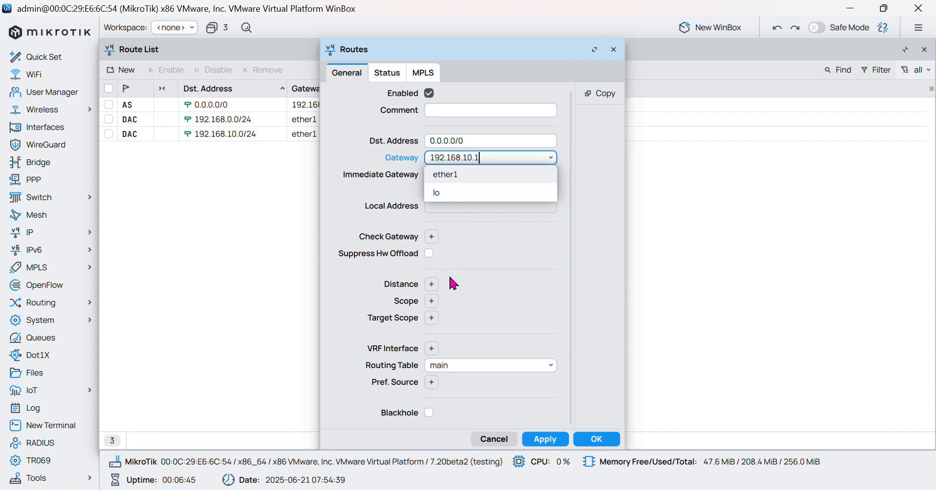
{"action": "left_click", "coordinate": [432, 287]}
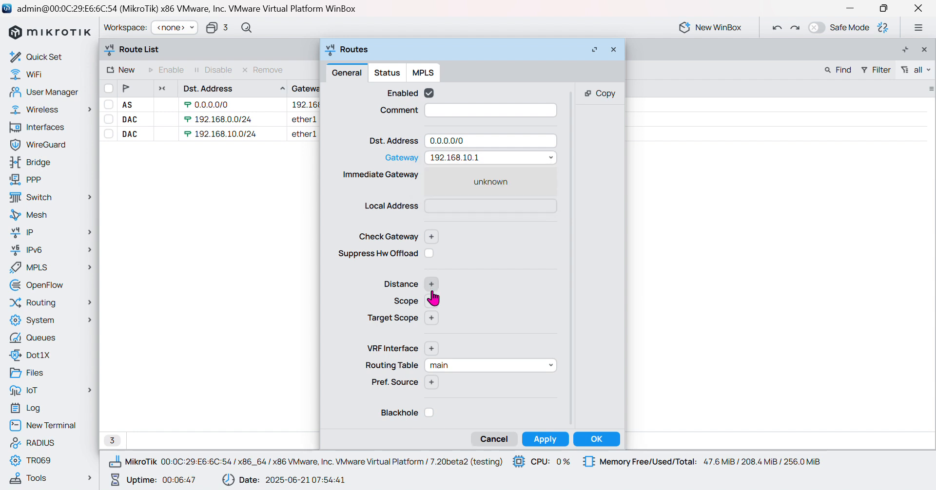
{"action": "key", "text": "BackSpace"}
{"action": "type", "text": "2"}
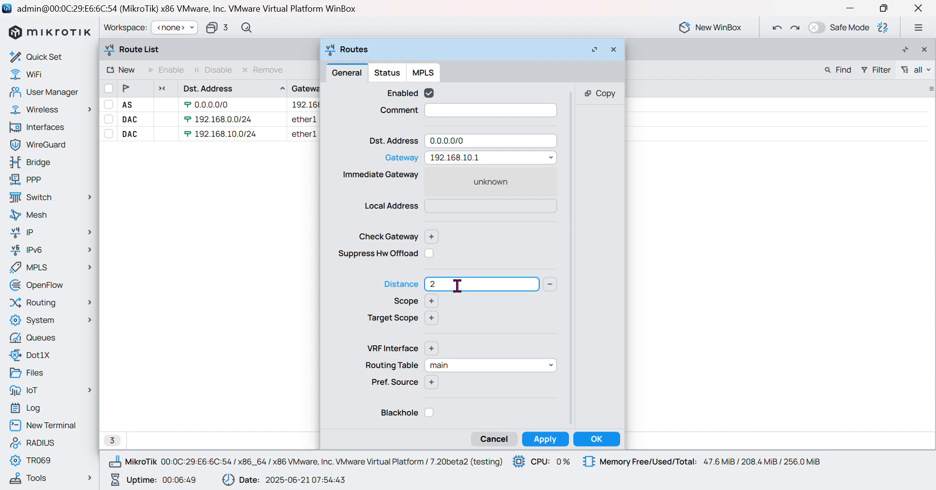
{"action": "left_click", "coordinate": [545, 439]}
{"action": "left_click", "coordinate": [597, 440]}
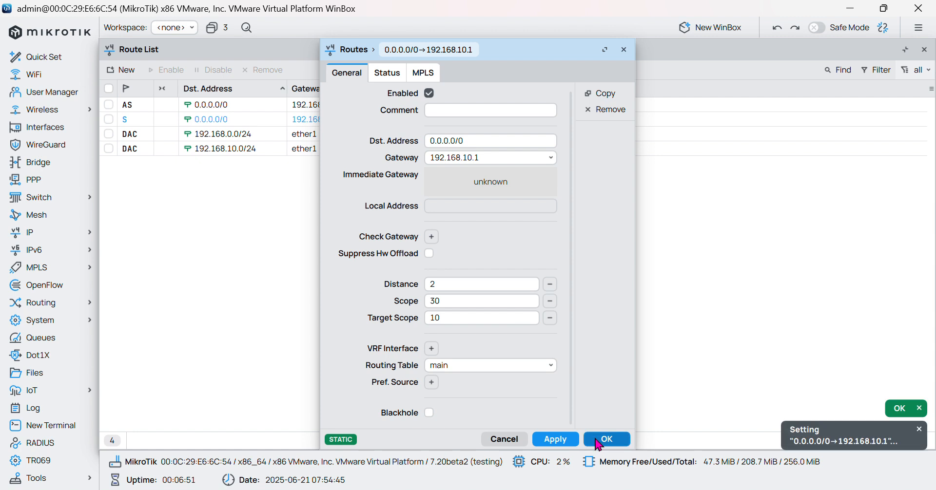
{"action": "left_click", "coordinate": [319, 255]}
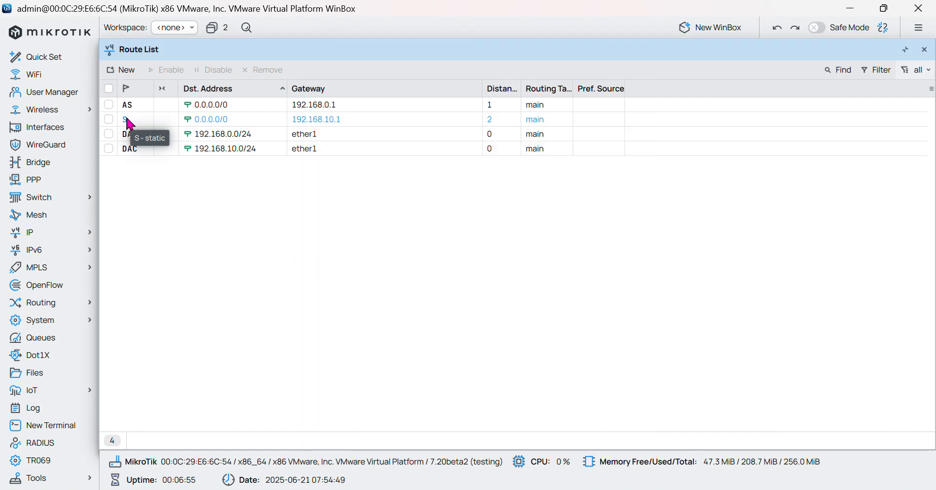
Disable the default route through 192.168.0.1 and check the flags of the route through 192.168.10.1.
{"action": "left_click", "coordinate": [166, 107]}
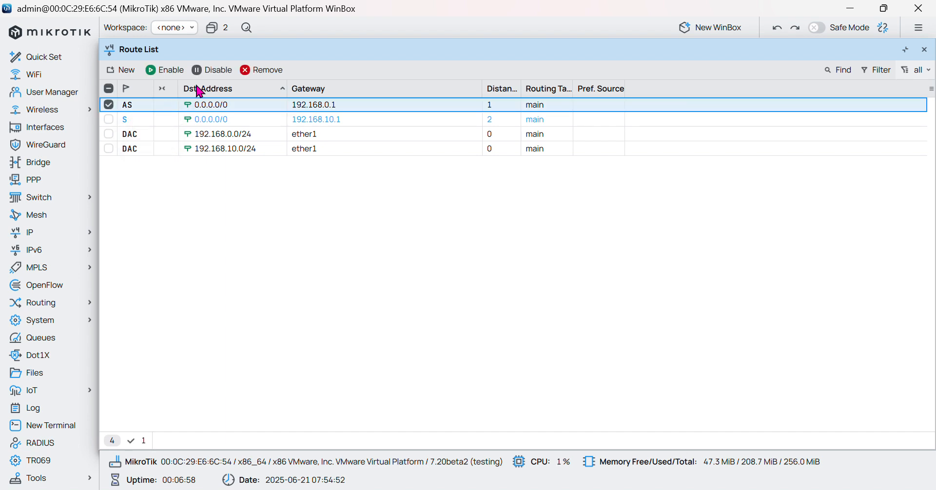
{"action": "left_click", "coordinate": [208, 70]}
{"action": "left_click", "coordinate": [138, 124]}
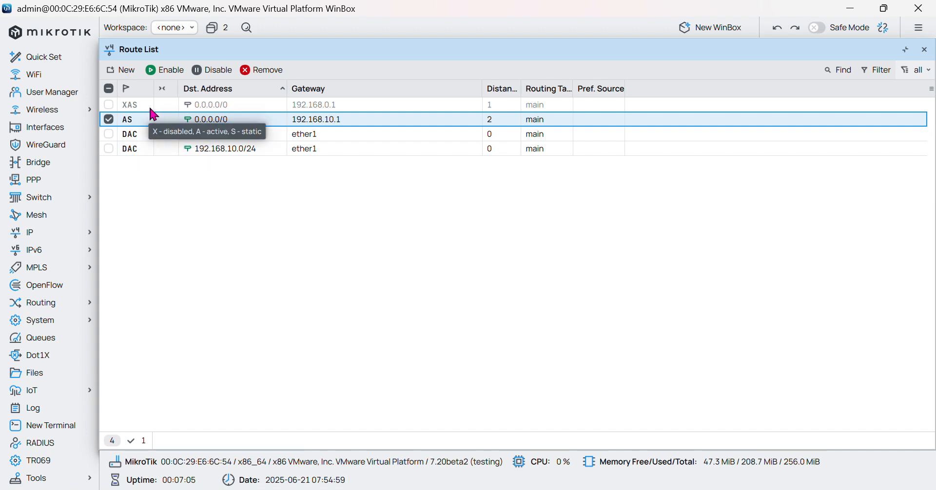
Re-enable the default route through 192.168.0.1 and compare the flags of both default routes.
{"action": "left_click", "coordinate": [156, 104]}
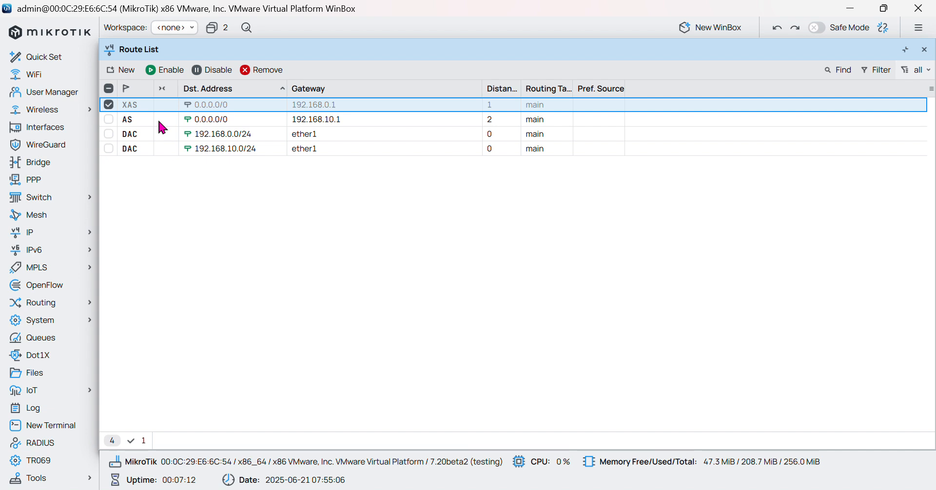
{"action": "left_click", "coordinate": [164, 70]}
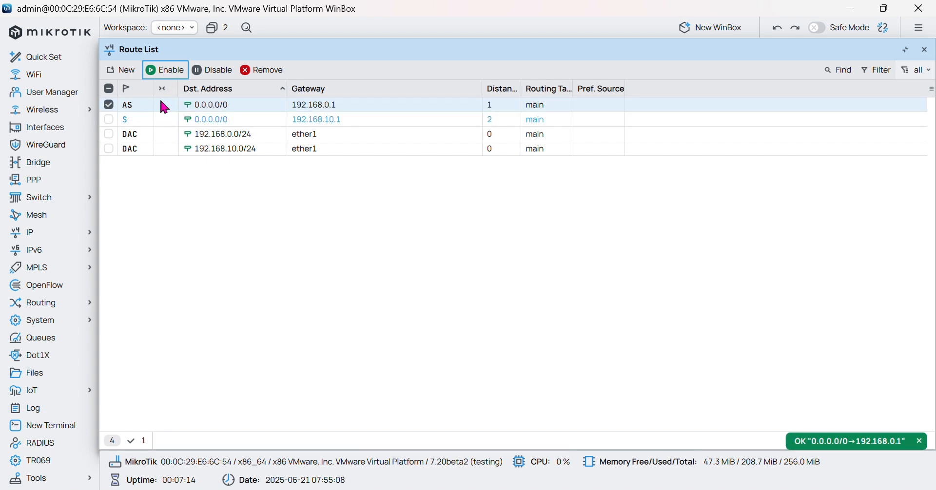
{"action": "left_click", "coordinate": [141, 120]}
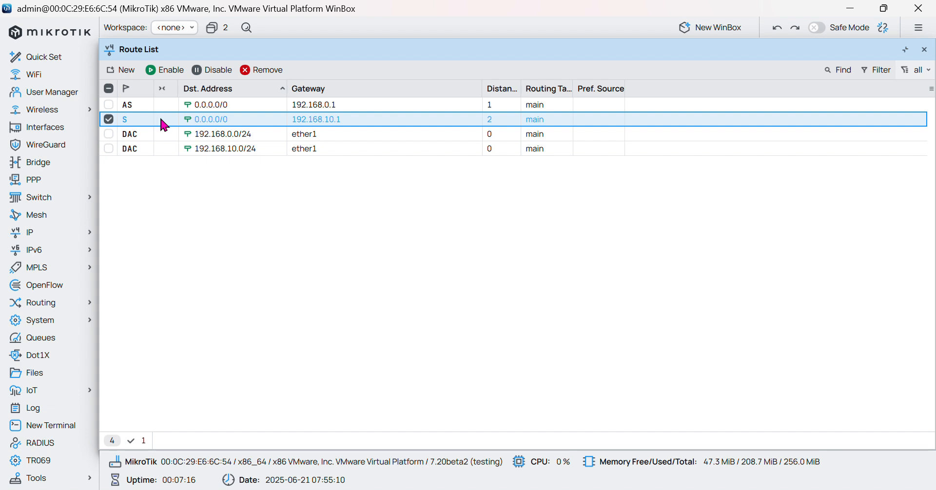
{"action": "left_click", "coordinate": [153, 108]}
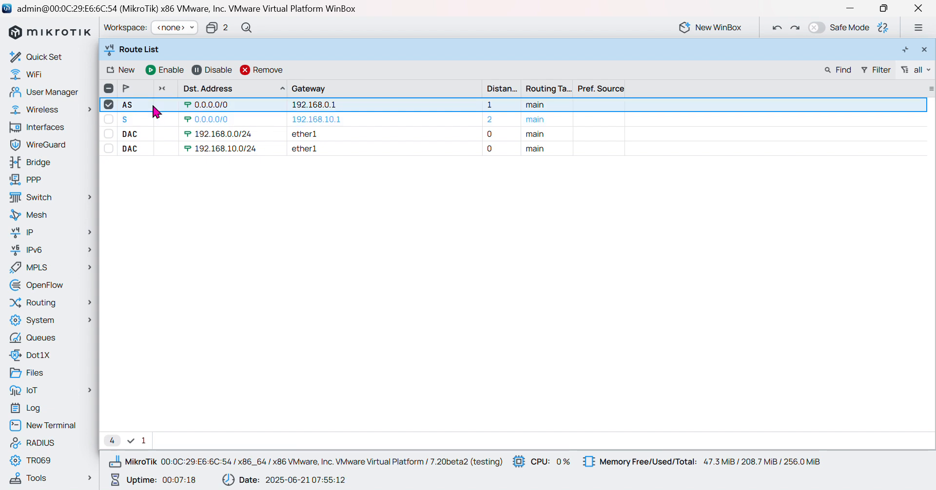
Open the IP DNS settings and enter 1.1.1.1 as the first DNS server.
{"action": "left_click", "coordinate": [71, 235]}
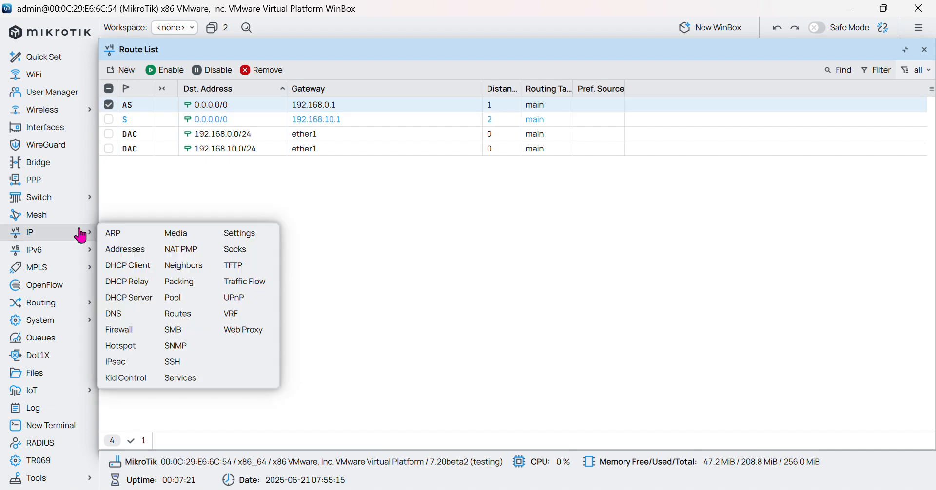
{"action": "left_click", "coordinate": [145, 316]}
{"action": "left_click", "coordinate": [263, 77]}
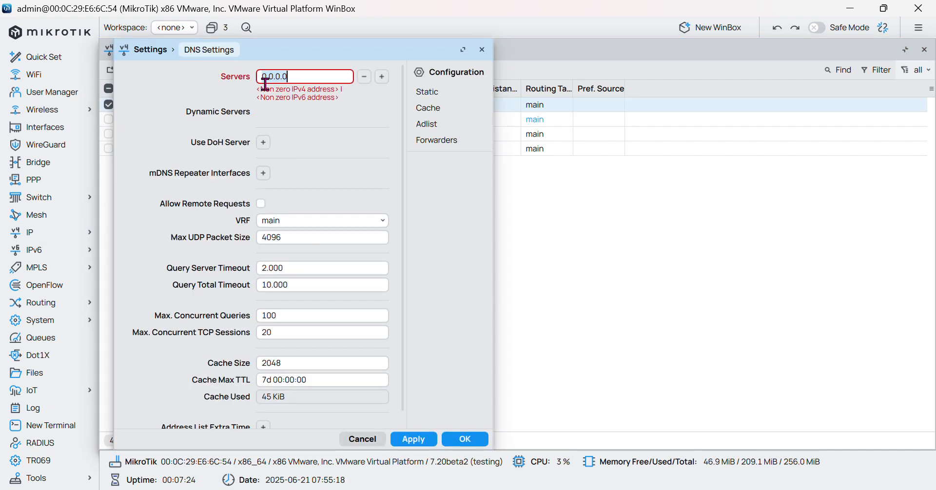
{"action": "key", "text": "BackSpace"}
{"action": "key", "text": "BackSpace"}
{"action": "key", "text": "BackSpace"}
{"action": "key", "text": "BackSpace"}
{"action": "key", "text": "BackSpace"}
{"action": "key", "text": "BackSpace"}
{"action": "key", "text": "BackSpace"}
{"action": "type", "text": "1.1.1.1"}
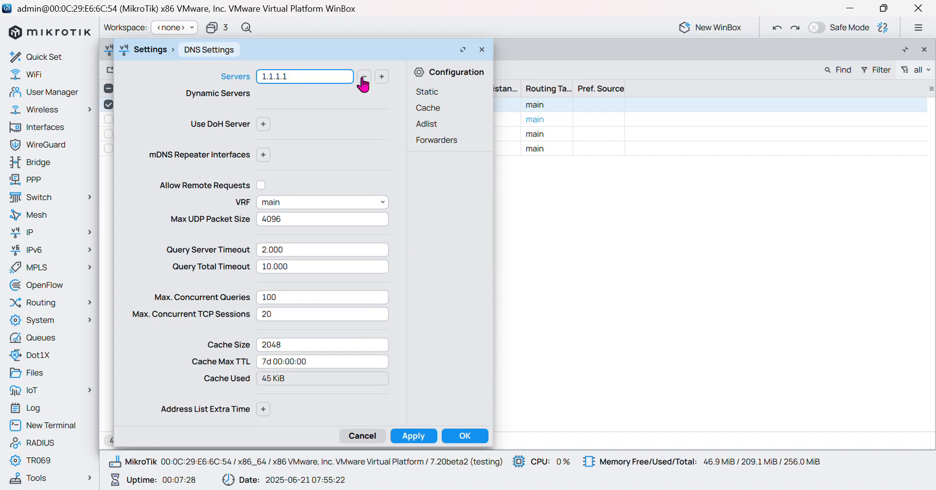
Add 8.8.8.8 as the second DNS server and save the DNS settings.
{"action": "left_click", "coordinate": [381, 77]}
{"action": "left_click_drag", "start_coordinate": [306, 96], "coordinate": [239, 104]}
{"action": "type", "text": "8.8.8.8"}
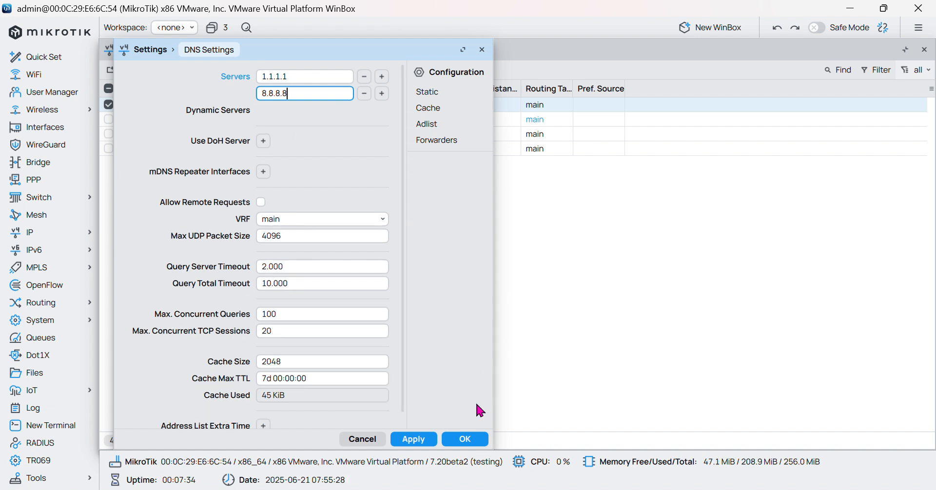
{"action": "left_click", "coordinate": [467, 439]}
{"action": "left_click", "coordinate": [362, 265]}
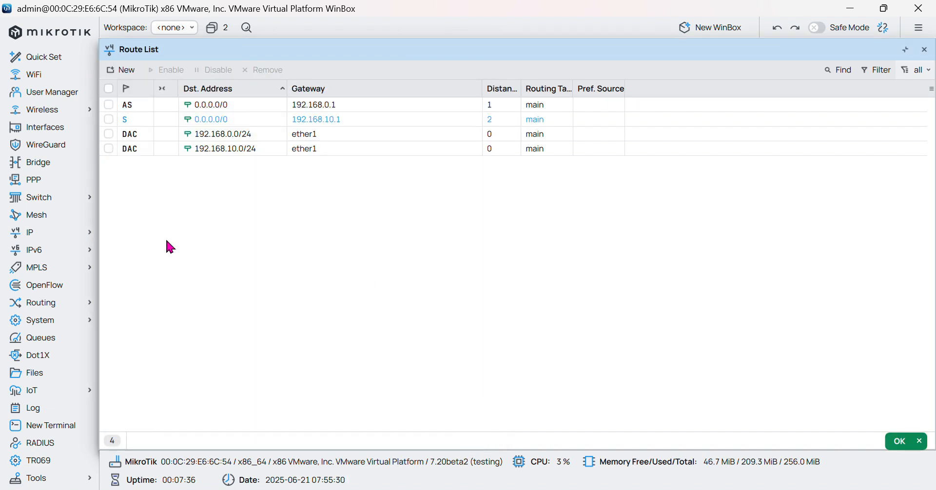
Add a firewall NAT rule in the srcnat chain with the masquerade action.
{"action": "left_click", "coordinate": [42, 240]}
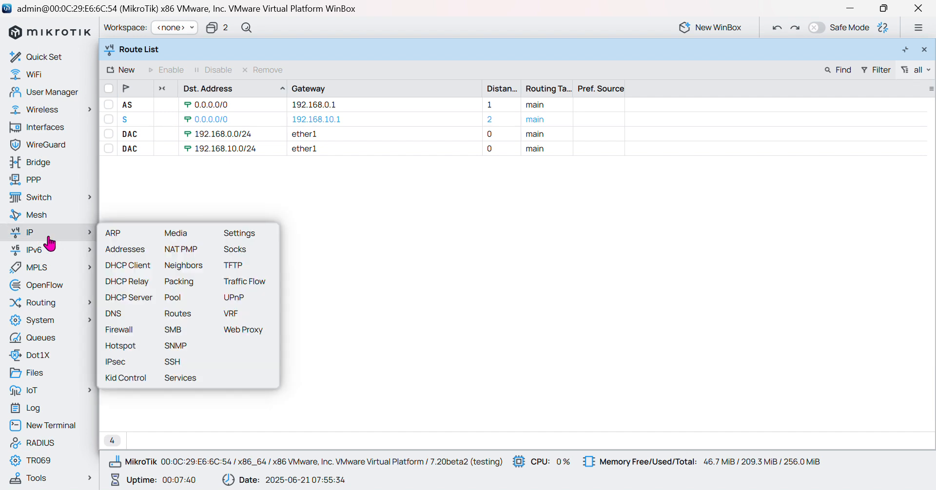
{"action": "left_click", "coordinate": [117, 330]}
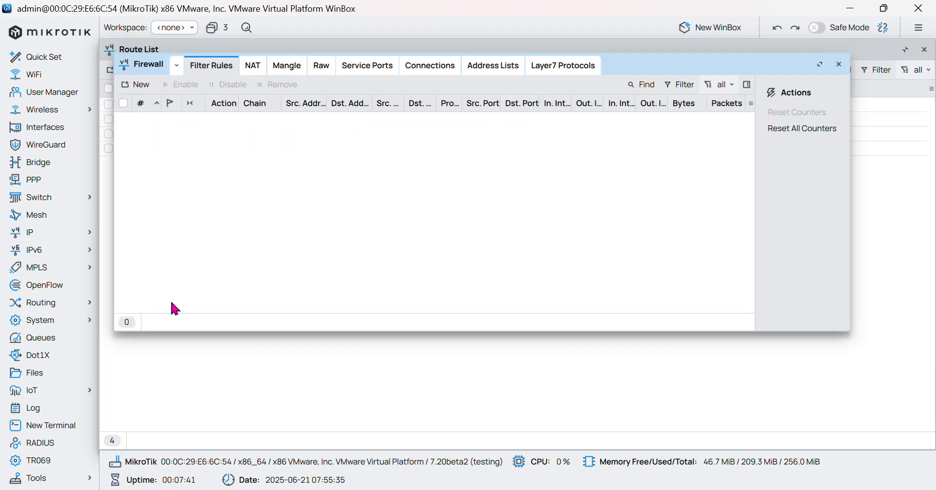
{"action": "left_click", "coordinate": [254, 70]}
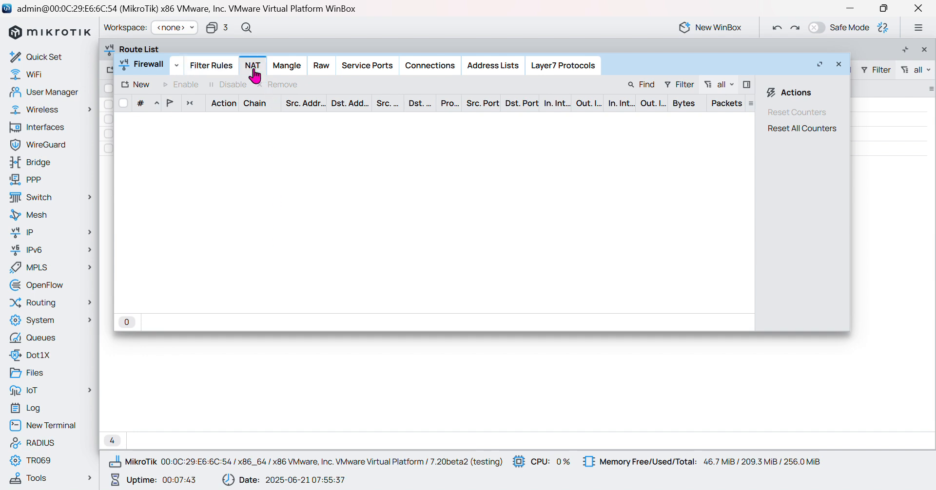
{"action": "left_click", "coordinate": [133, 86]}
{"action": "scroll", "coordinate": [318, 205], "scroll_direction": "down", "scroll_amount": 1}
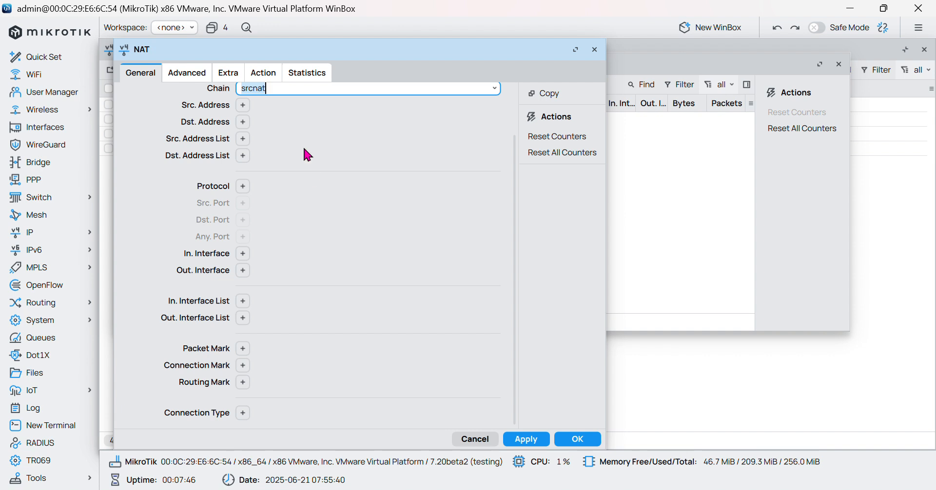
{"action": "left_click", "coordinate": [271, 76]}
{"action": "left_click", "coordinate": [276, 98]}
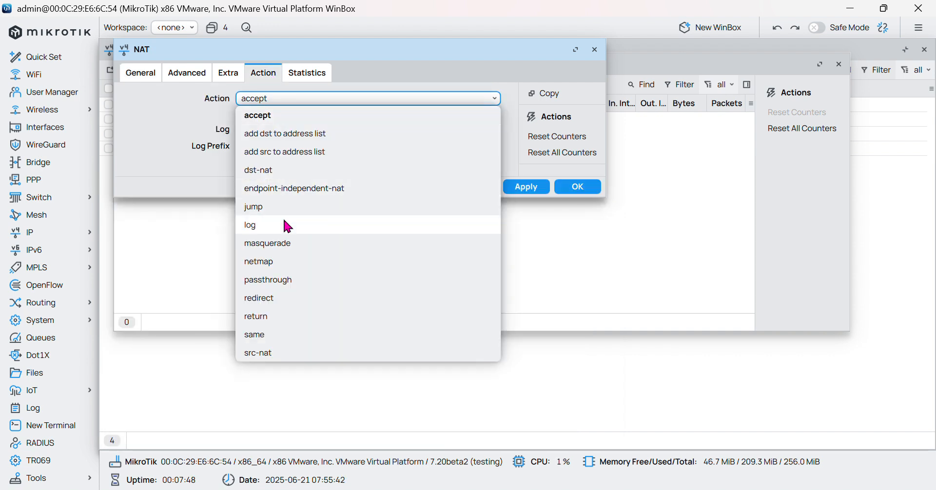
{"action": "left_click", "coordinate": [285, 244]}
{"action": "left_click", "coordinate": [587, 211]}
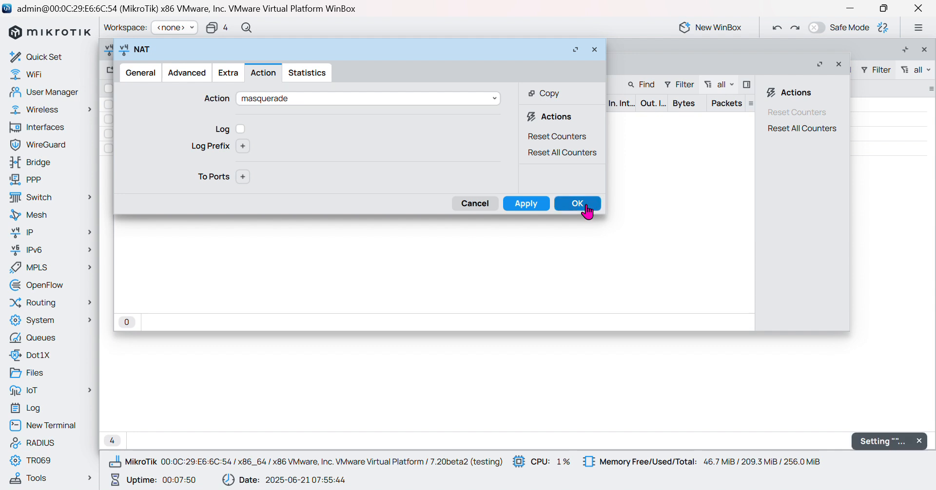